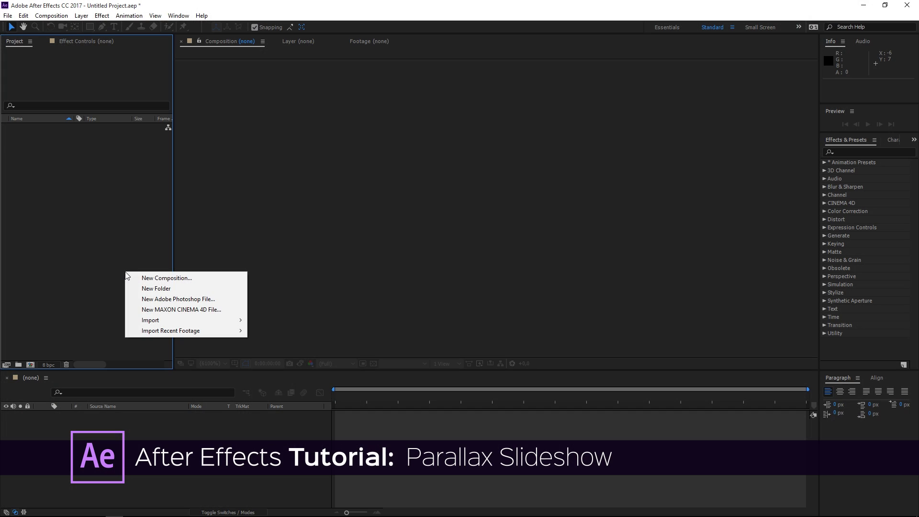
Step: Open Import > File… from the Project panel to browse the four photos on Local Disk (D:)
mouse_move(181, 323)
click(265, 319)
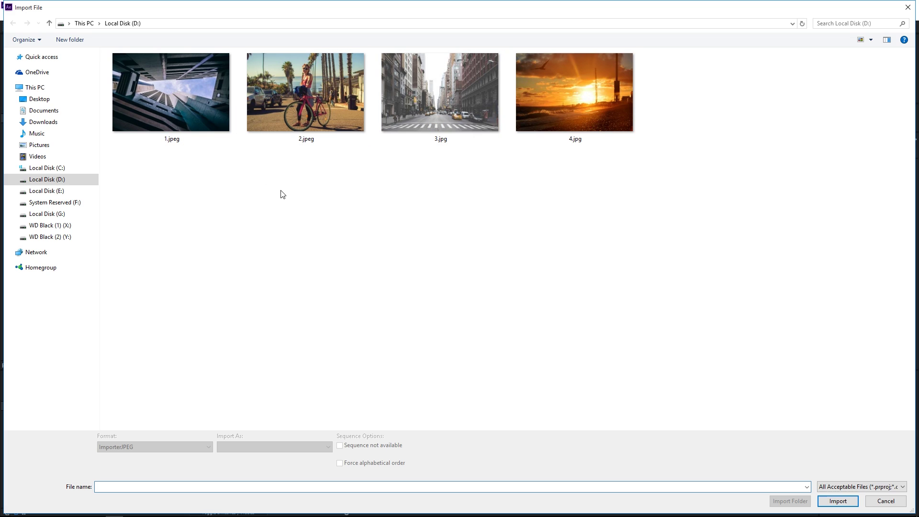
click(311, 100)
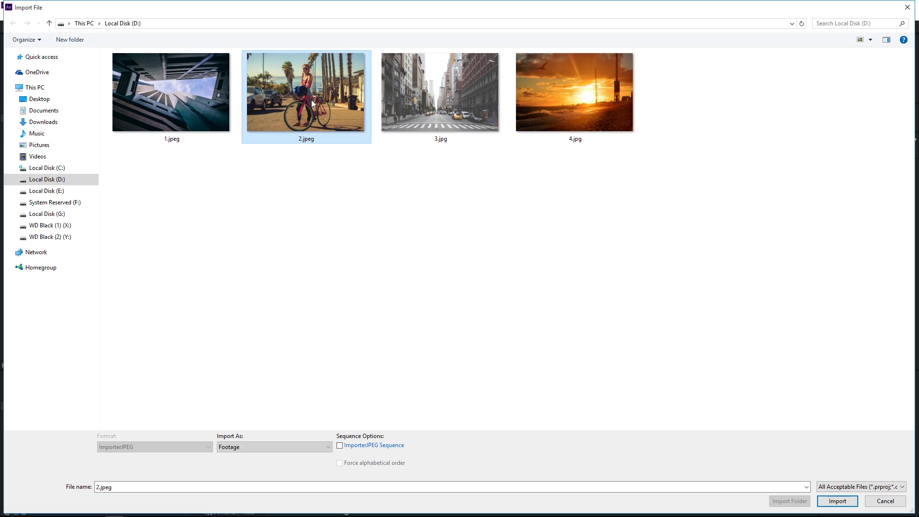
Step: Select 1.jpeg in the Import File dialog and import it into the project
click(352, 223)
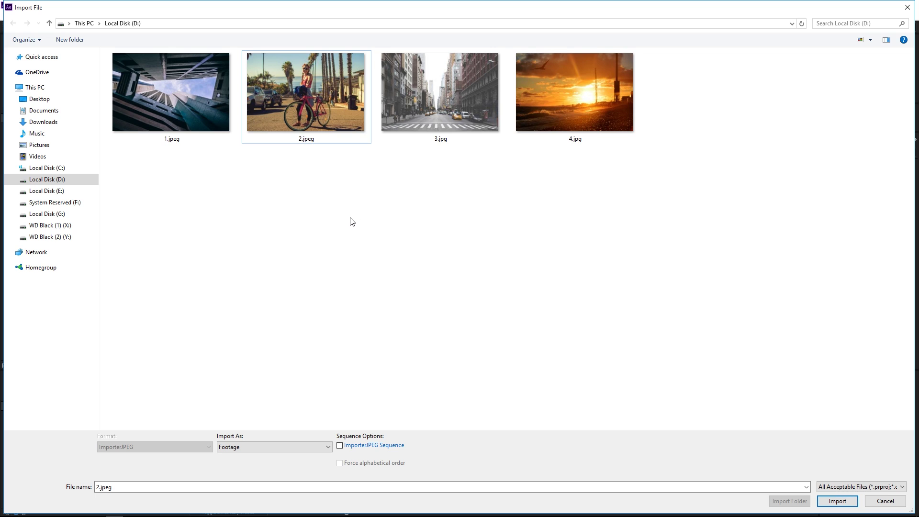
click(170, 110)
double_click(168, 94)
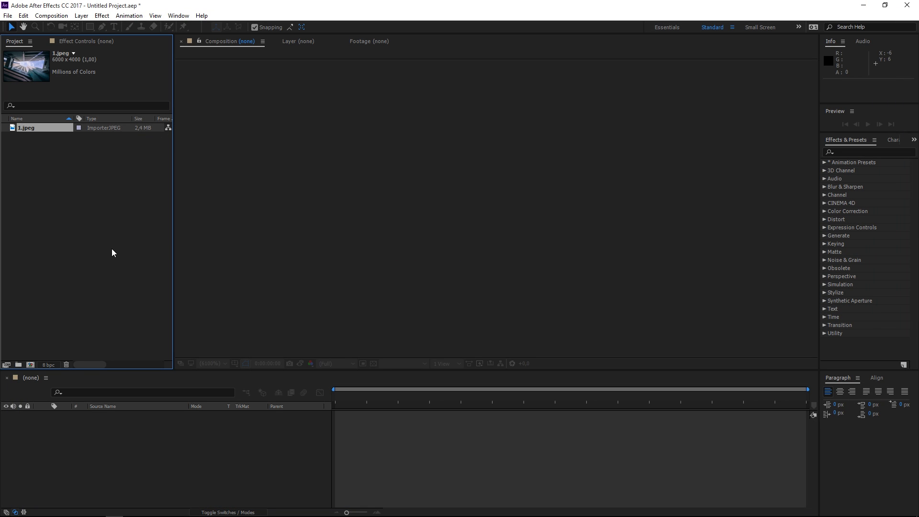
Step: Create three HDTV 1080 compositions in turn: Picture, Displacement Map and Clip 1
click(30, 364)
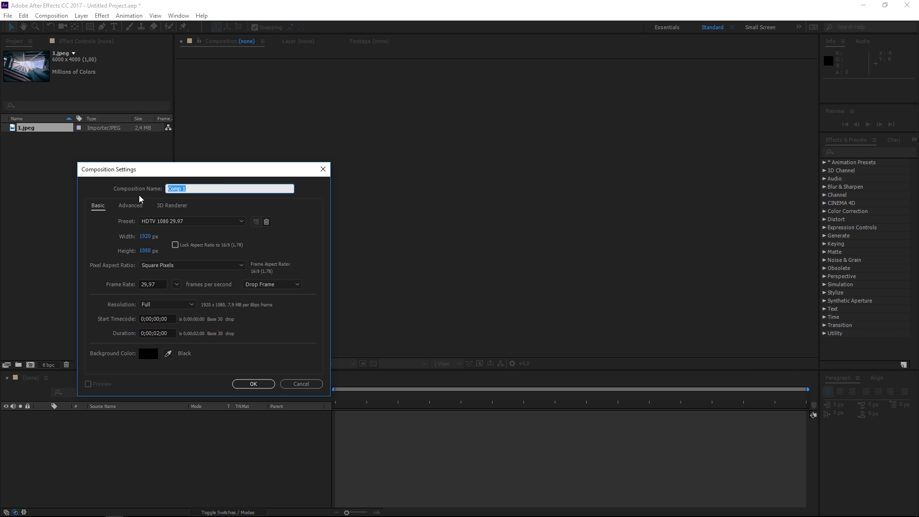
text(Picture)
key(Return)
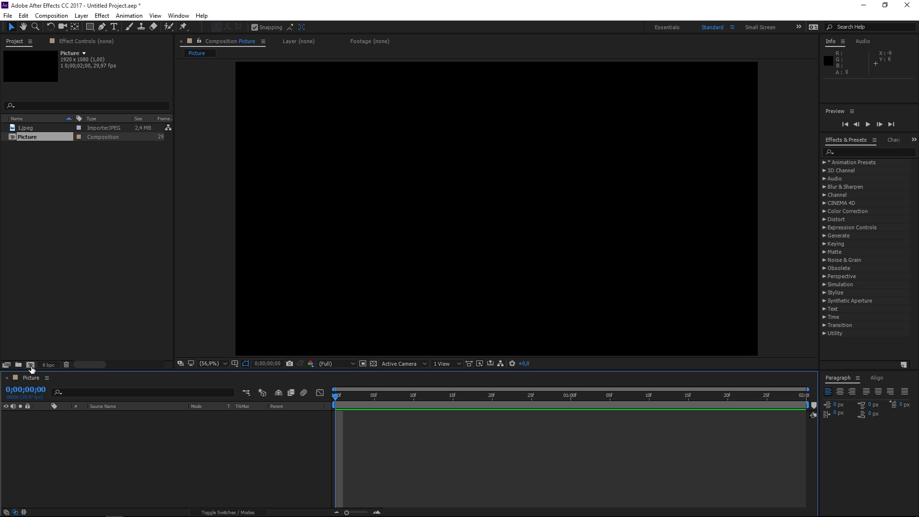
click(30, 365)
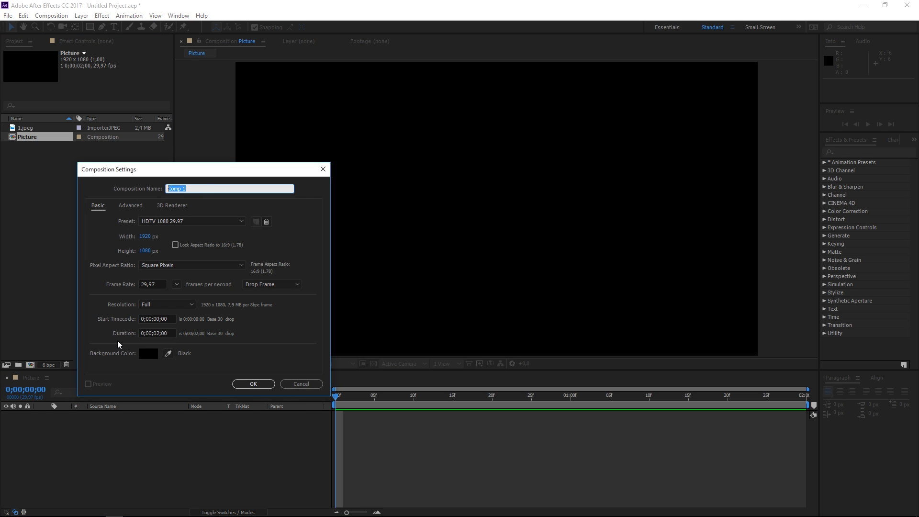
text(Displacement Map)
key(Return)
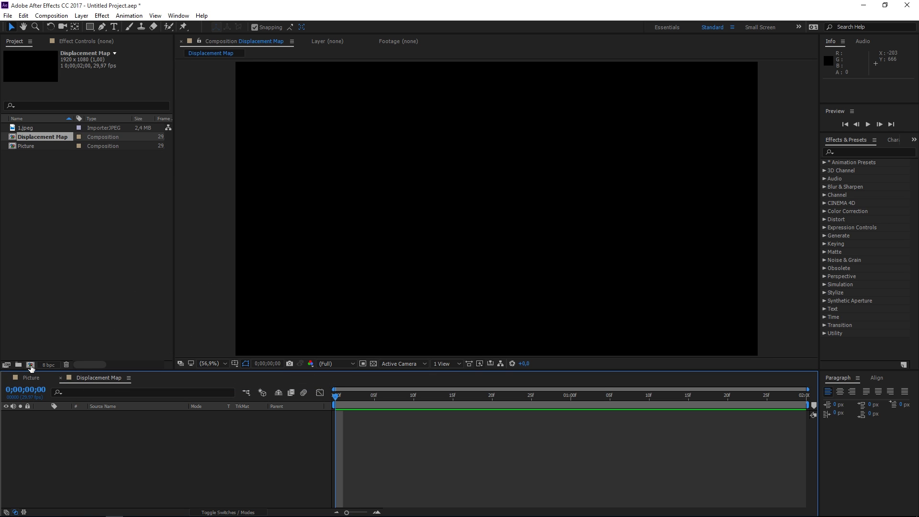
click(30, 365)
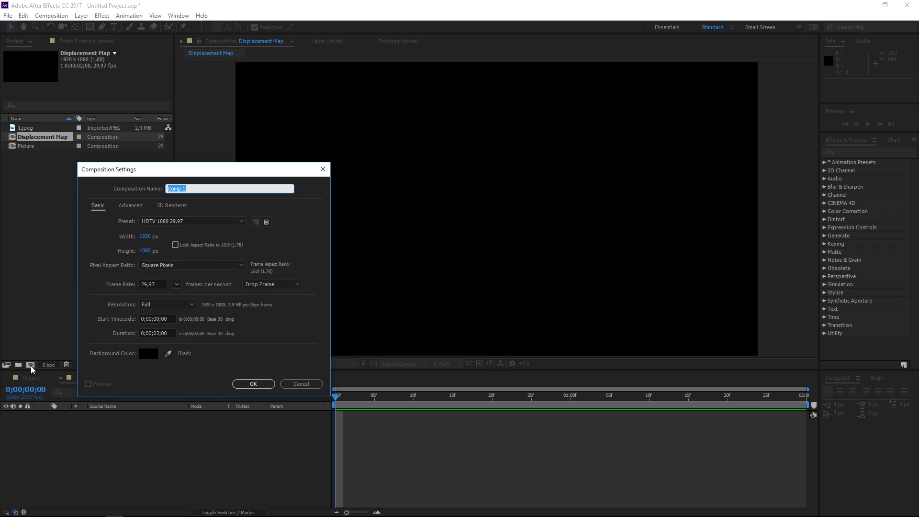
text(Clip 1)
key(Return)
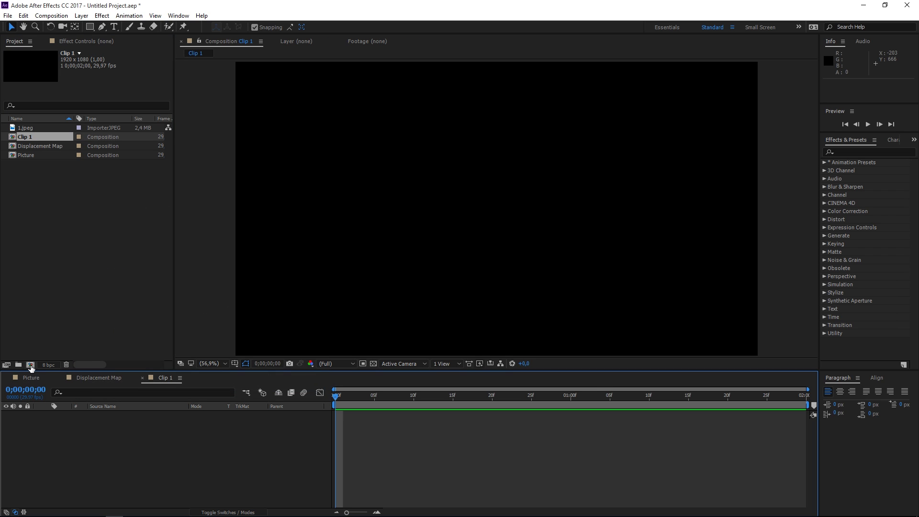
Step: Add Displacement Map and Picture as layers in the Clip 1 timeline, Picture below
click(35, 147)
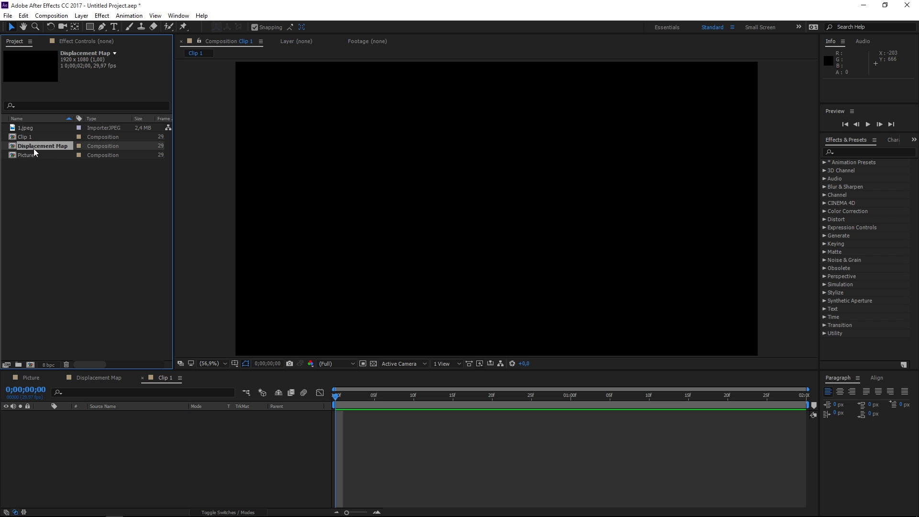
drag(25, 147, 117, 421)
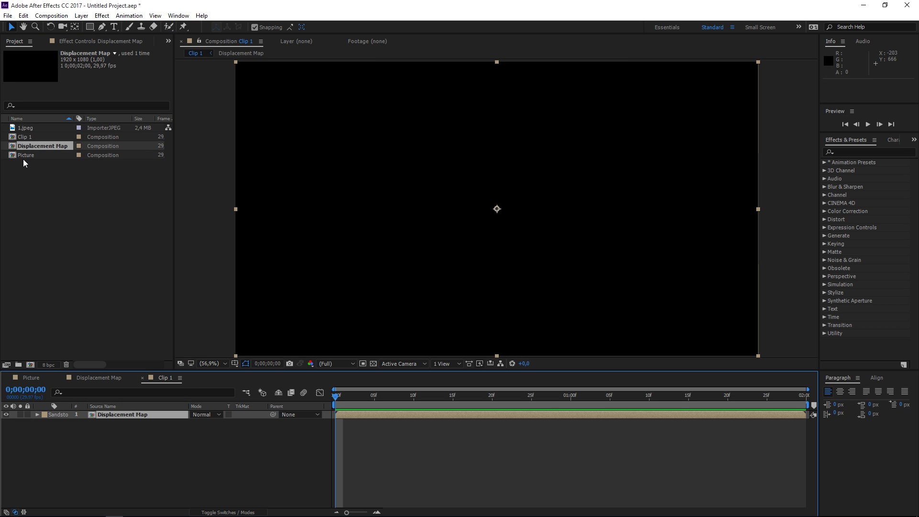
drag(23, 158, 169, 439)
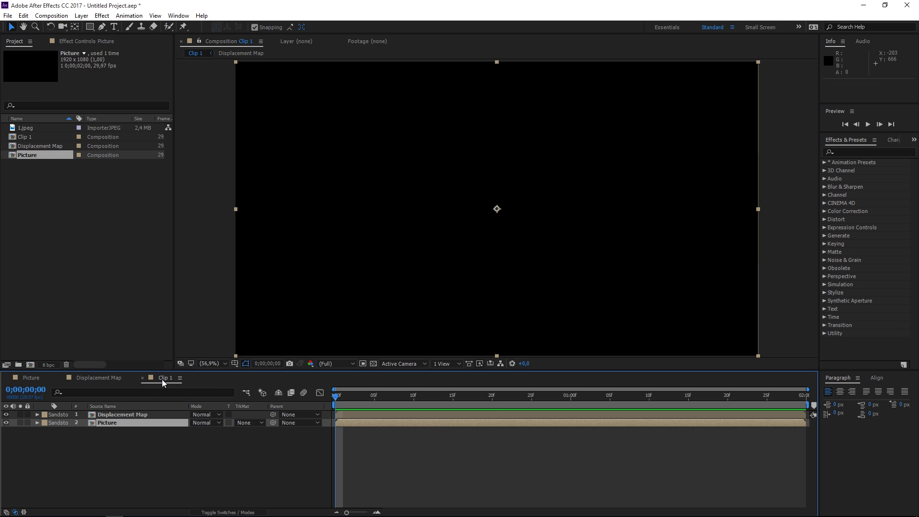
Step: Nest Picture inside Displacement Map and check the chain in the Mini-Flowchart
click(97, 381)
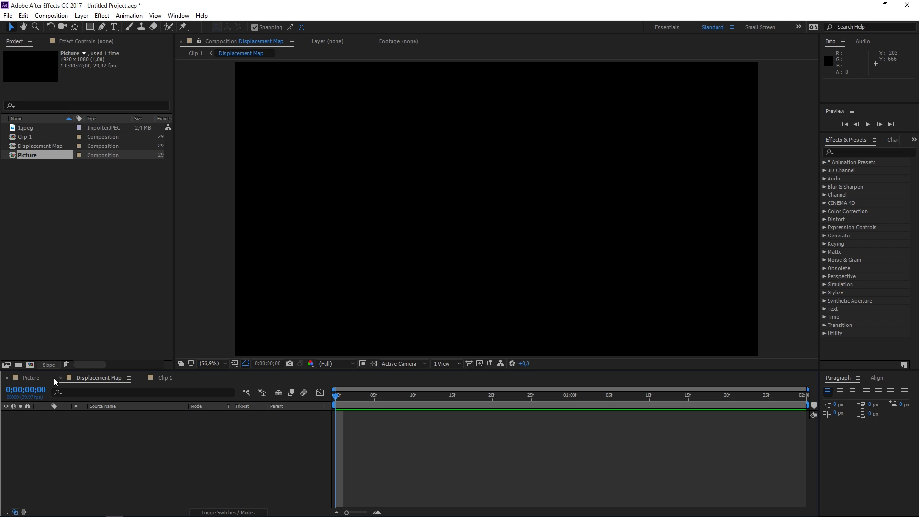
drag(29, 151, 164, 458)
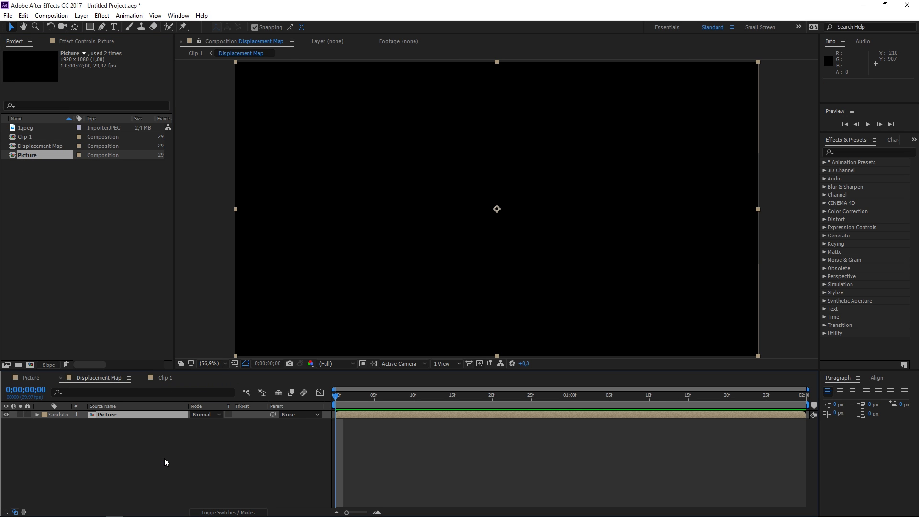
click(245, 394)
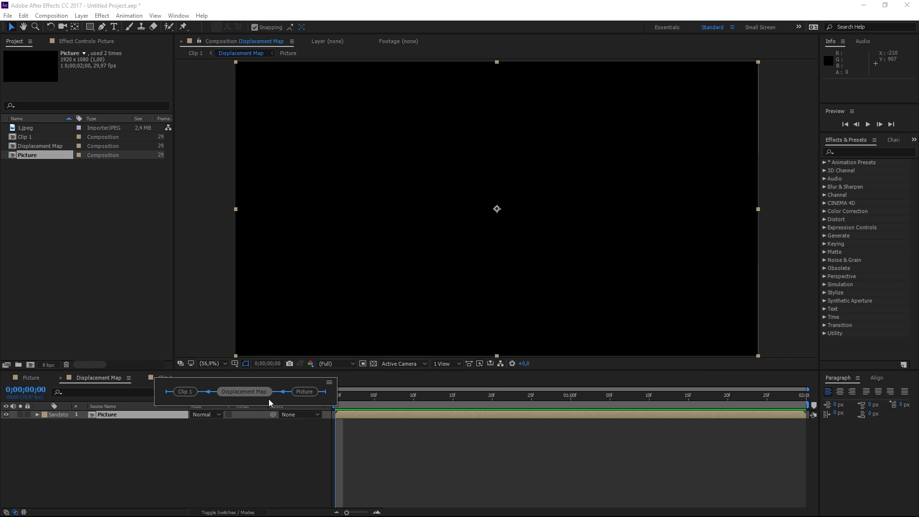
click(27, 380)
Step: Place 1.jpeg in the Picture composition, scale it to 32%, and return to Displacement Map
click(30, 377)
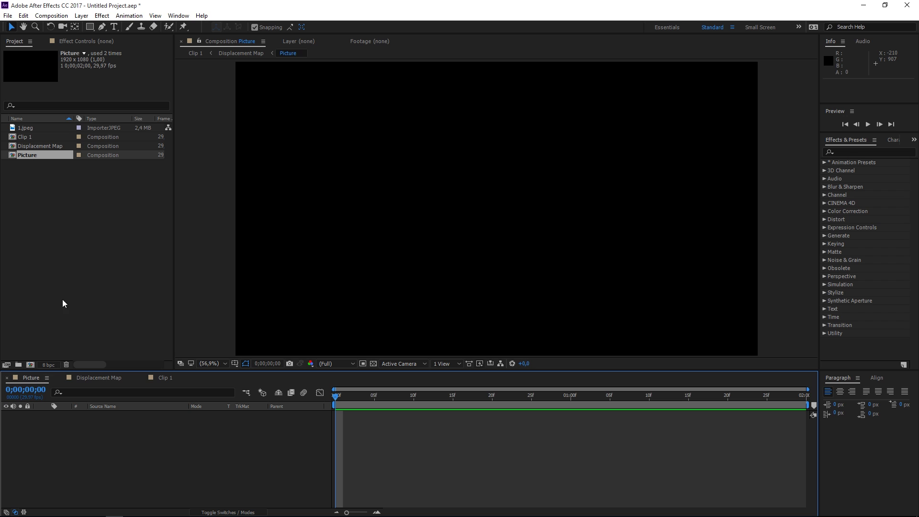
drag(19, 129, 151, 447)
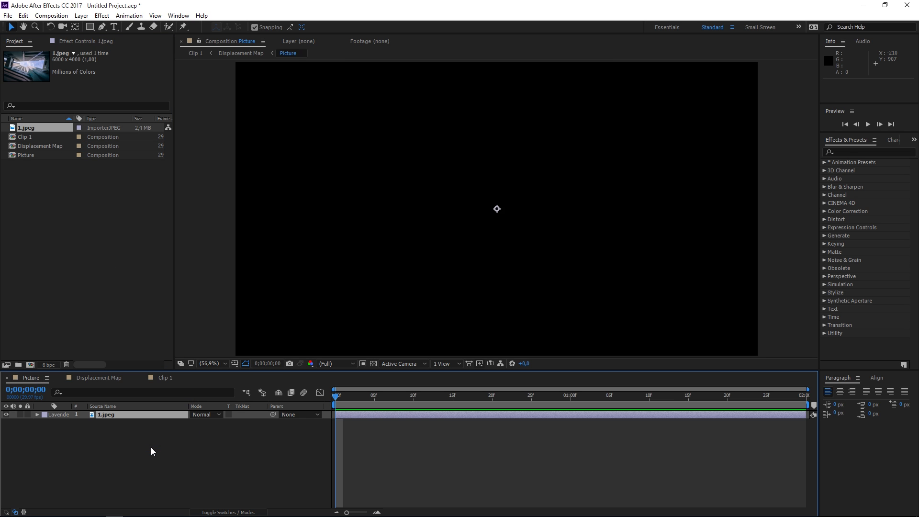
key(s)
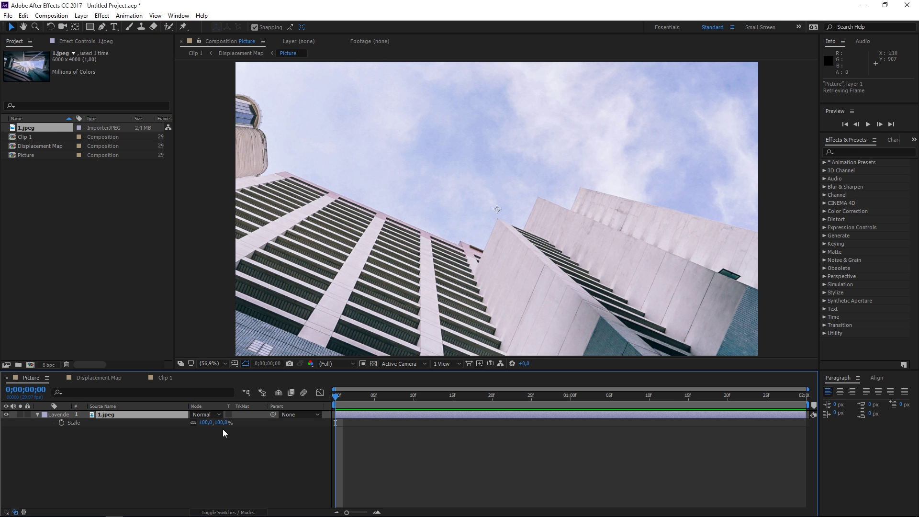
drag(222, 428, 195, 429)
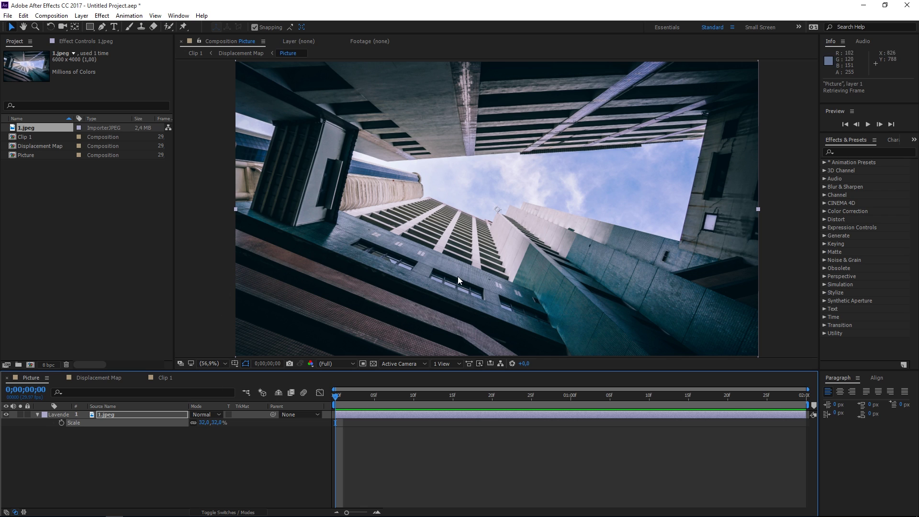
click(98, 377)
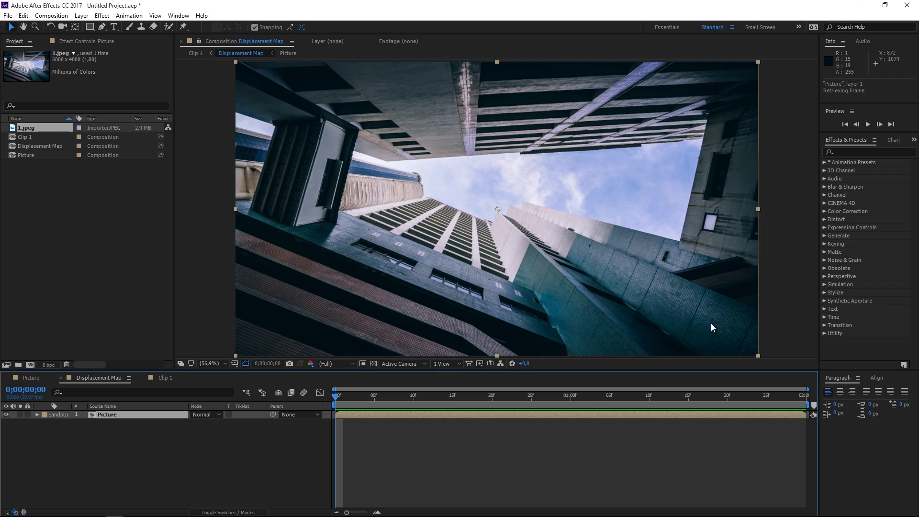
Step: Apply the Cell Pattern effect from Effects & Presets to the displacement map
click(848, 151)
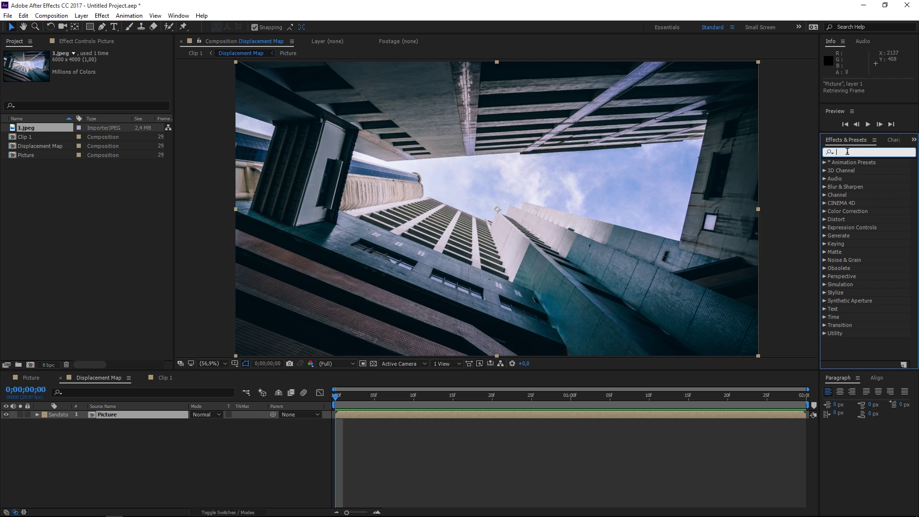
text(cell)
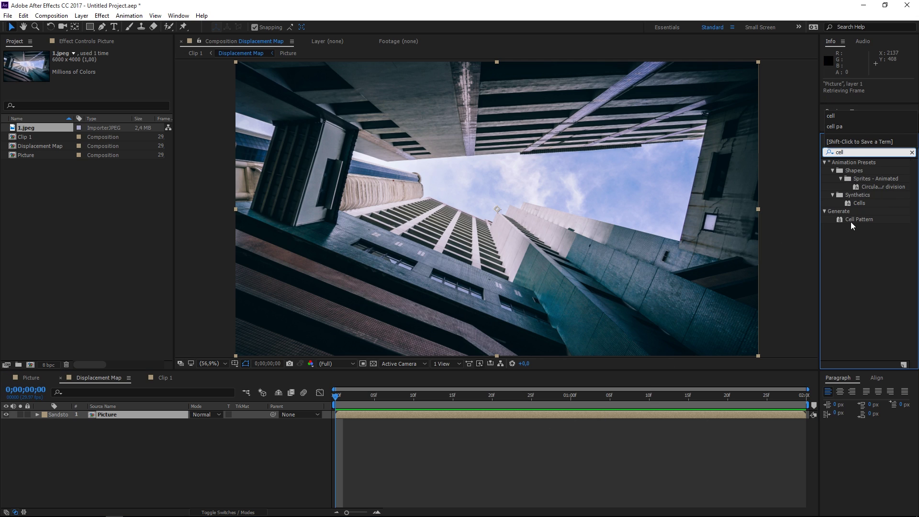
drag(851, 222, 415, 415)
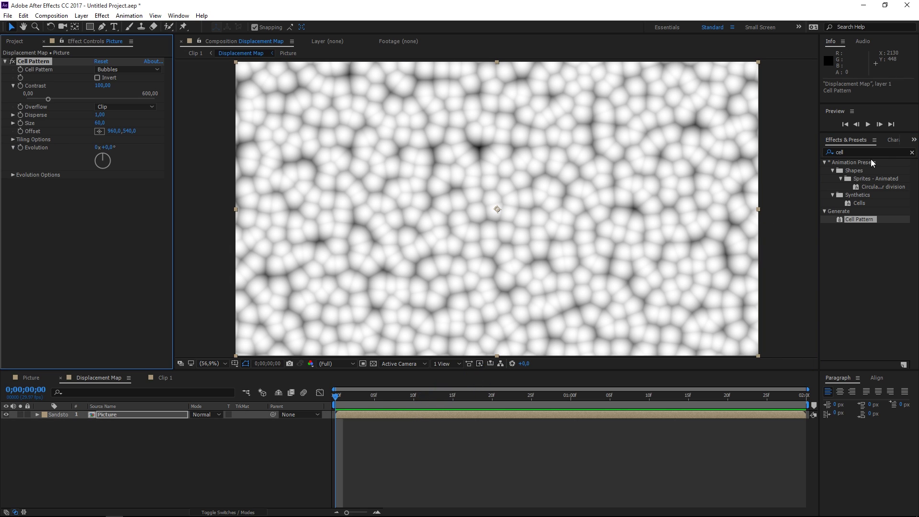
click(911, 152)
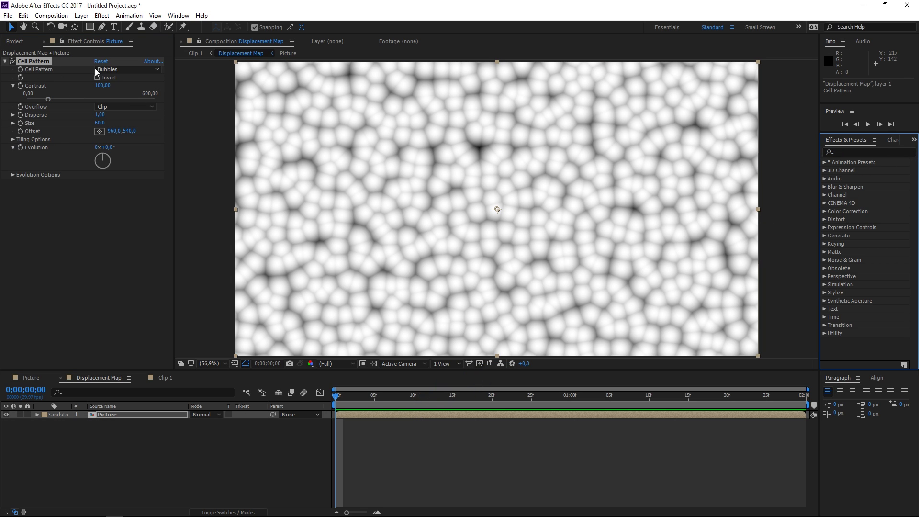
Step: Set the cell pattern to Crystallize HQ and reduce Disperse to 0 for square cells
click(110, 73)
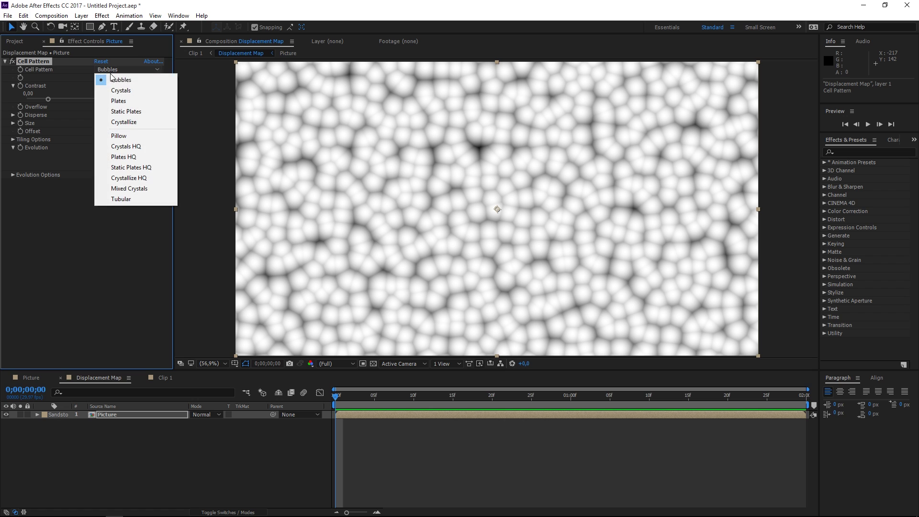
click(128, 177)
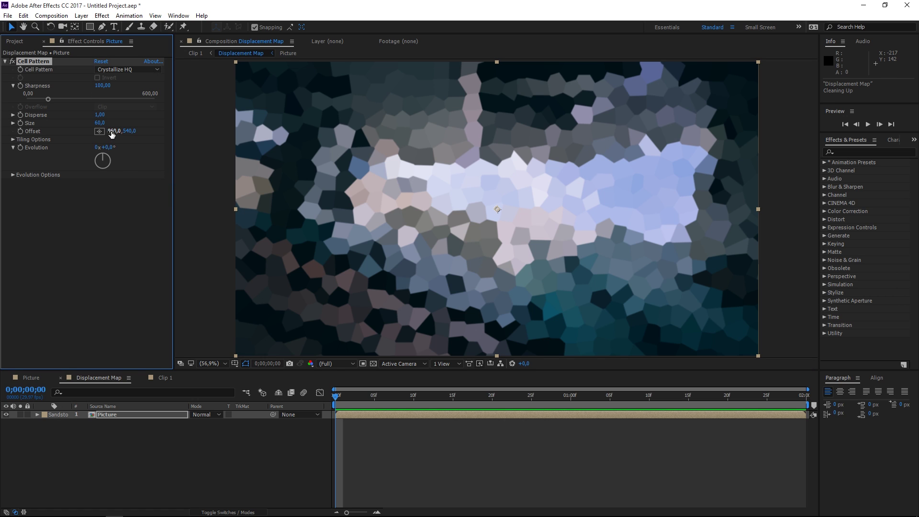
drag(100, 115, 137, 195)
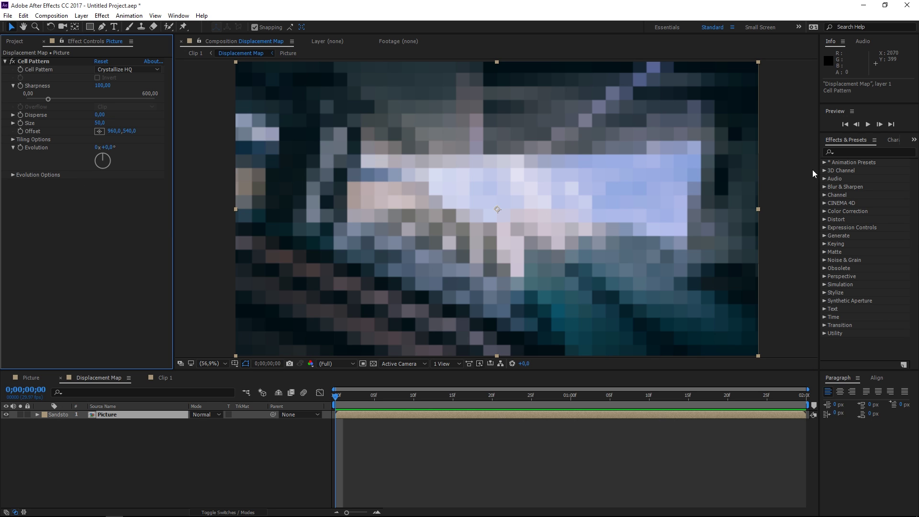
Step: Apply the Posterize effect to the displacement map image
click(854, 151)
text(post)
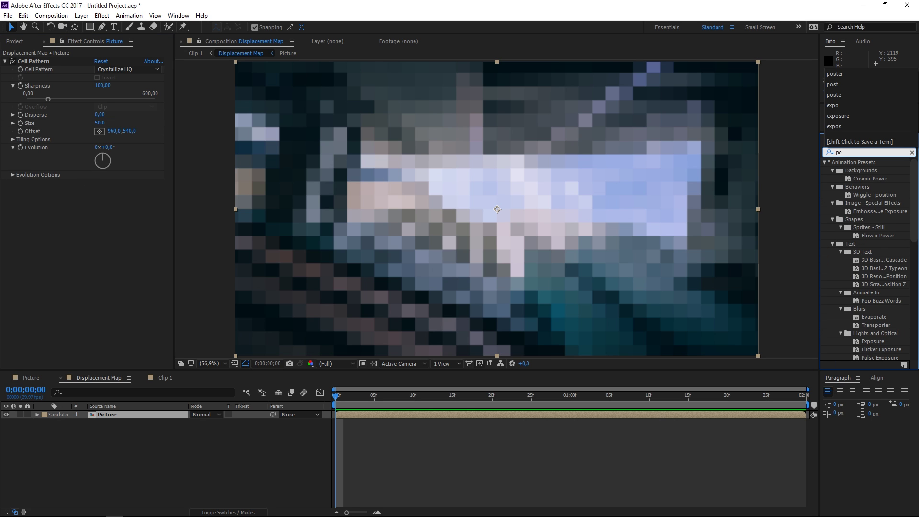
click(861, 171)
drag(860, 171, 670, 200)
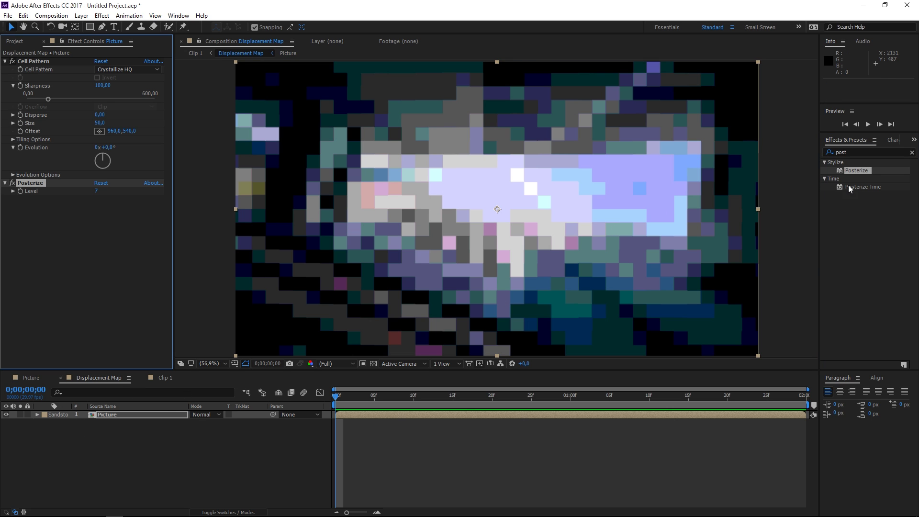
click(912, 152)
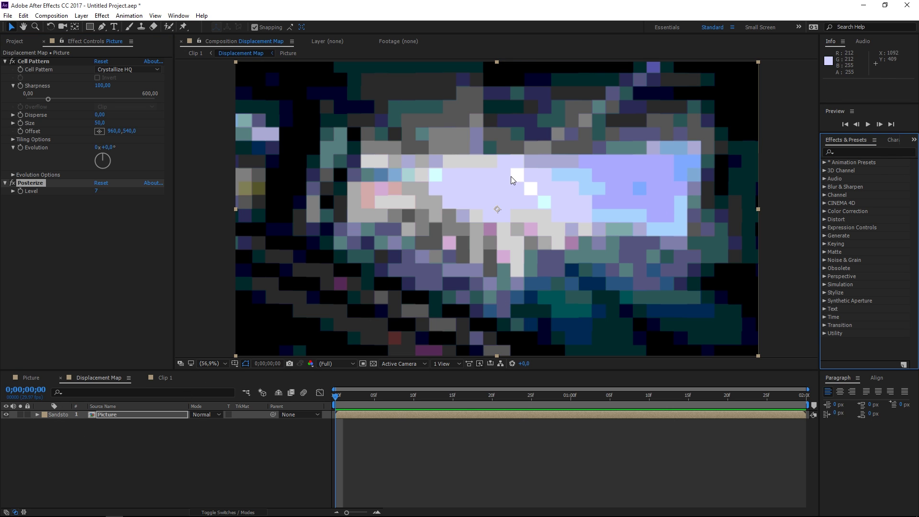
Step: Set Posterize Level to 5 and return to the Clip 1 composition
click(95, 192)
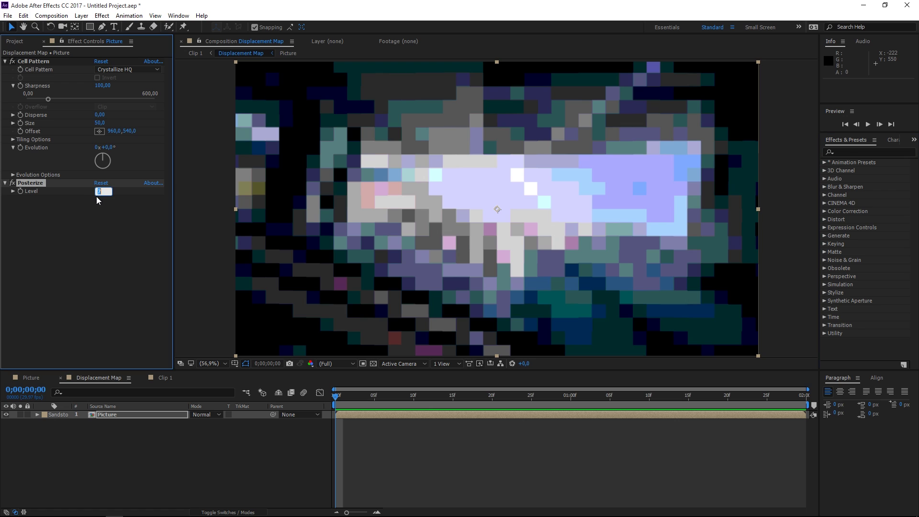
click(84, 274)
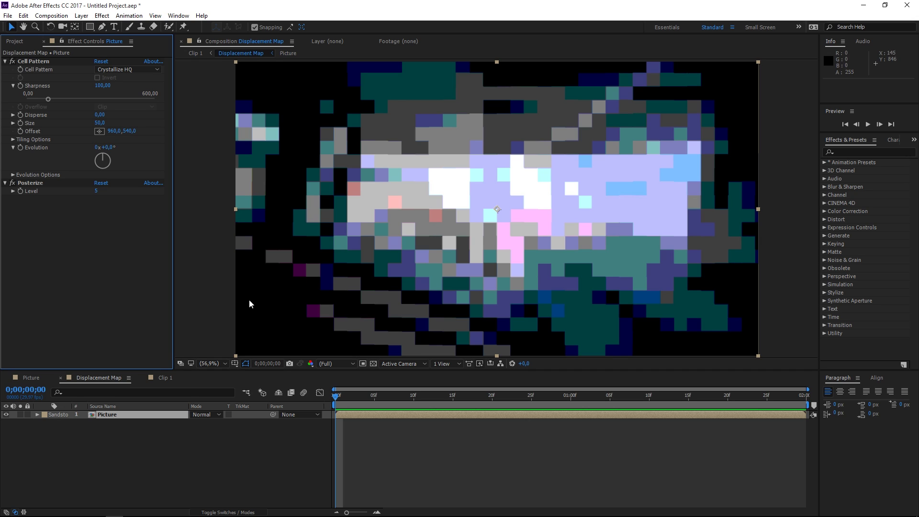
click(170, 378)
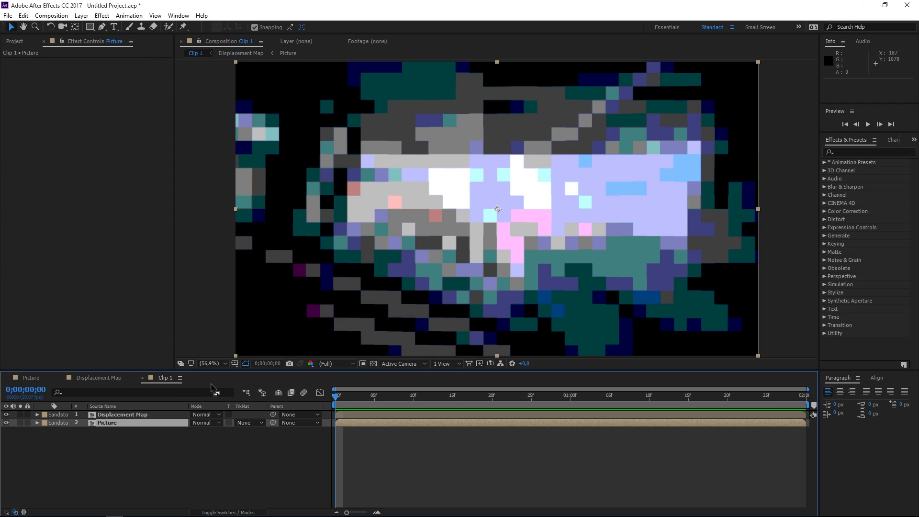
Step: Hide the Displacement Map layer in Clip 1 so the photo shows
click(115, 416)
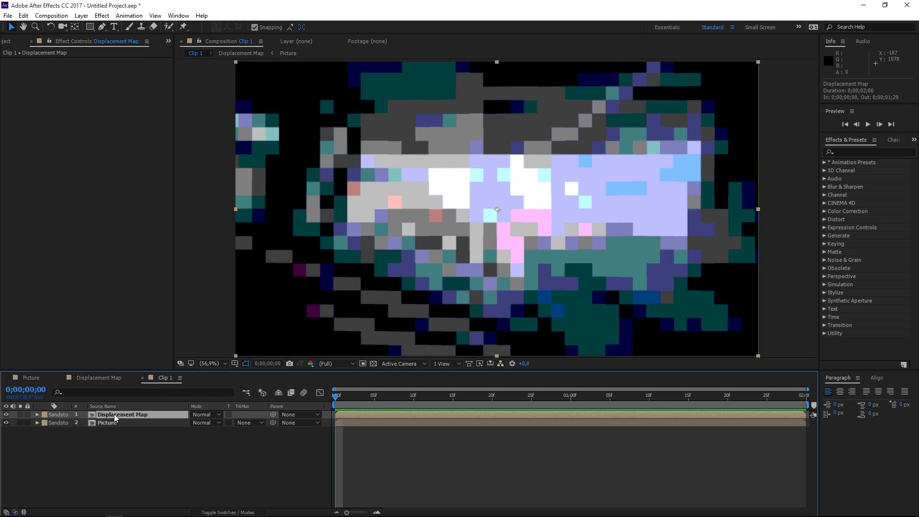
click(107, 425)
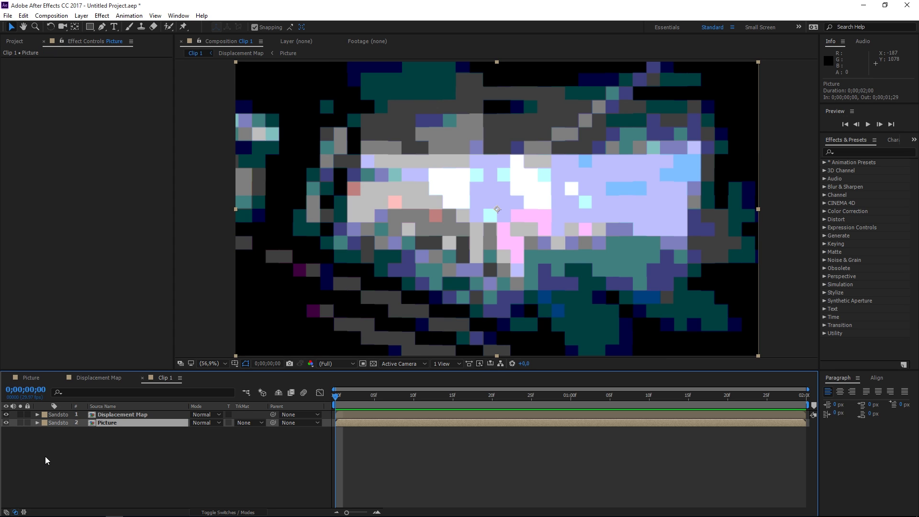
click(6, 415)
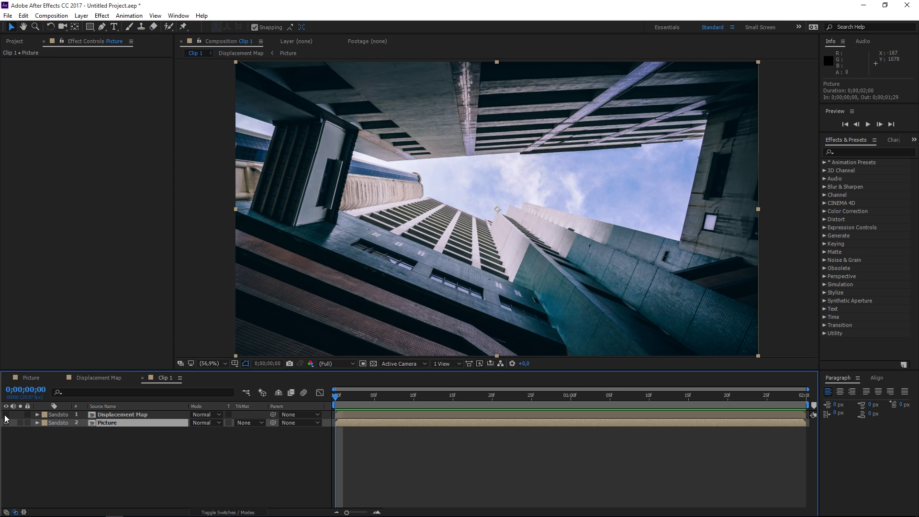
click(92, 417)
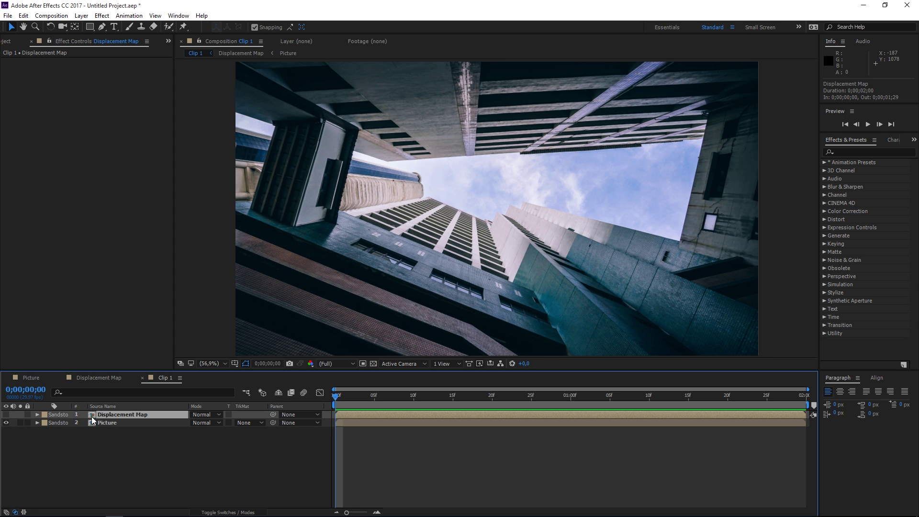
Step: Add an adjustment layer between Displacement Map and Picture, then search effects for 'displa'
right_click(219, 451)
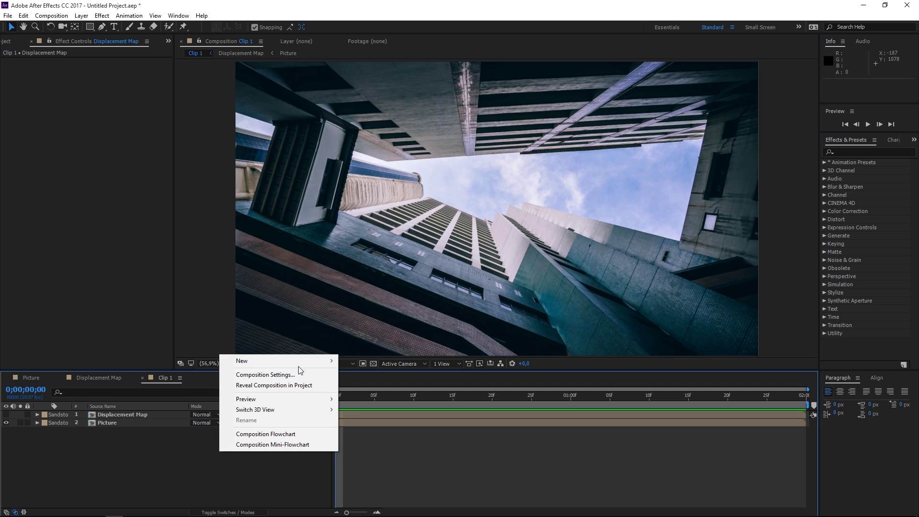
mouse_move(315, 361)
click(356, 438)
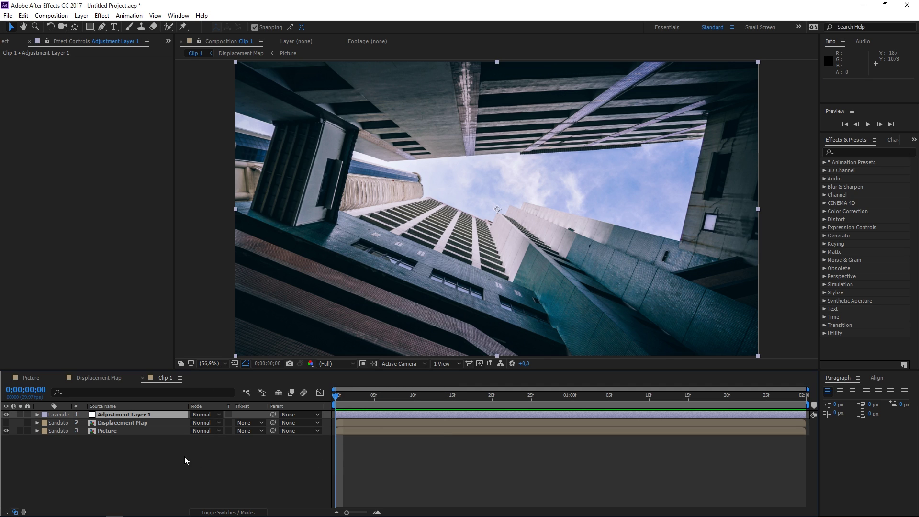
drag(116, 415, 117, 424)
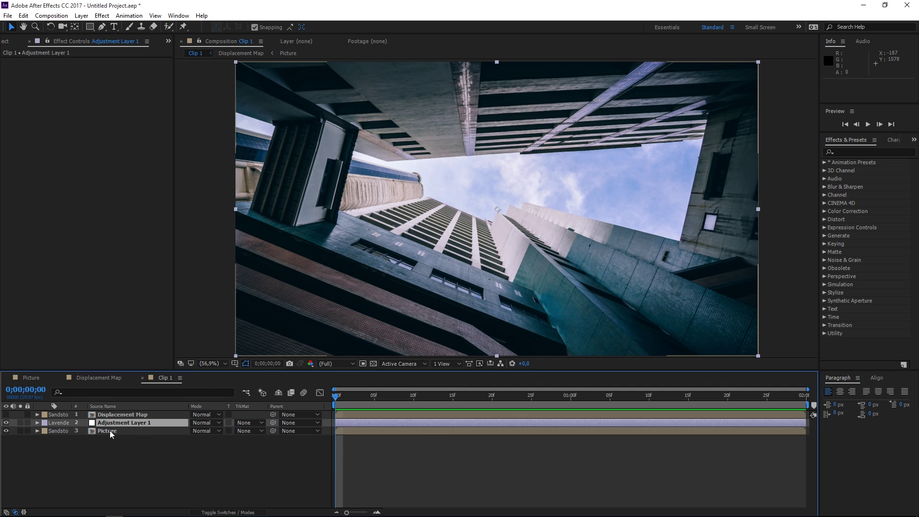
click(92, 432)
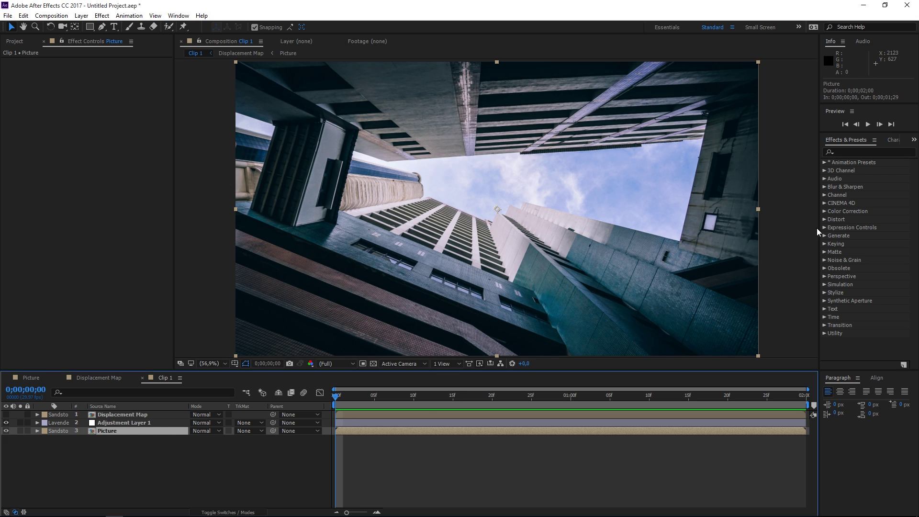
click(850, 151)
text(d)
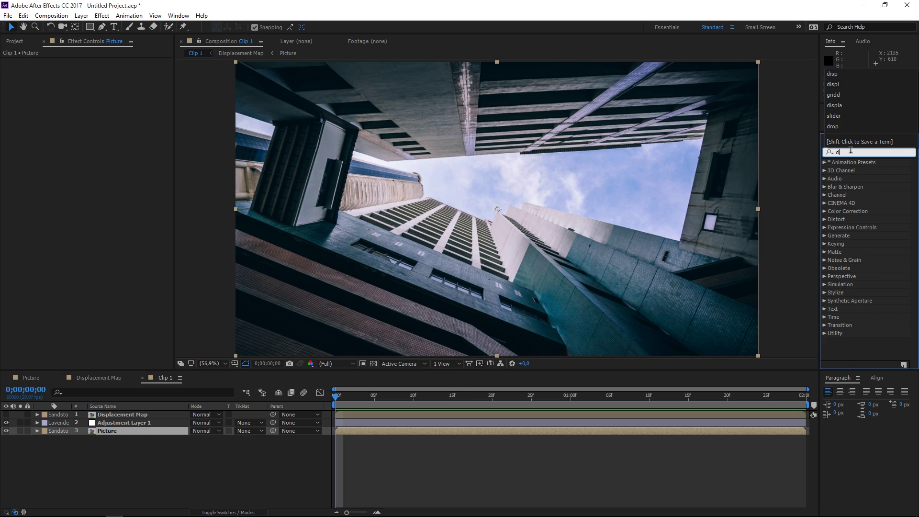
text(ispla)
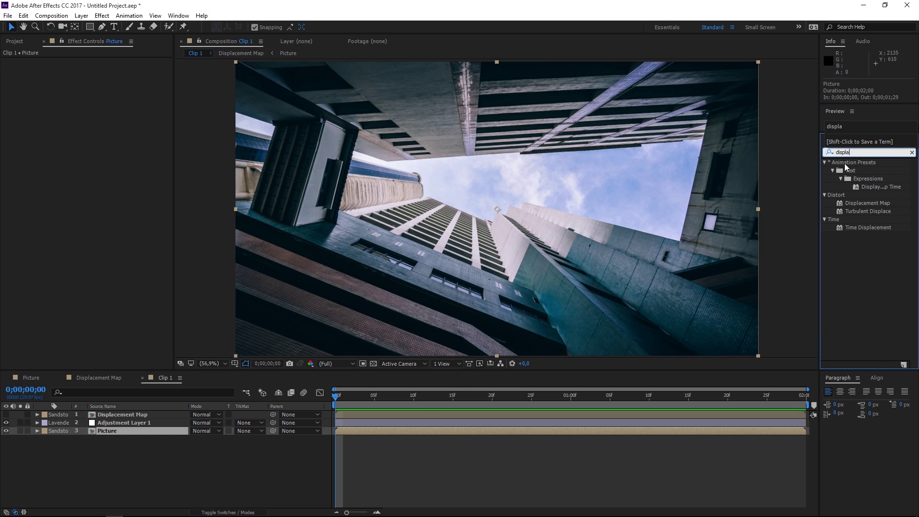
Step: Apply a Displacement Map effect to the adjustment layer, using the Displacement Map layer as map
drag(856, 203, 567, 422)
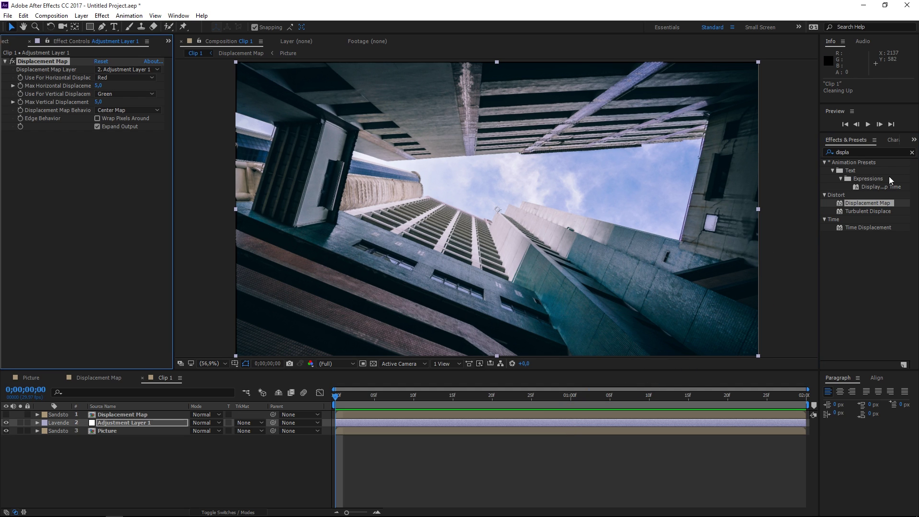
click(912, 152)
click(102, 69)
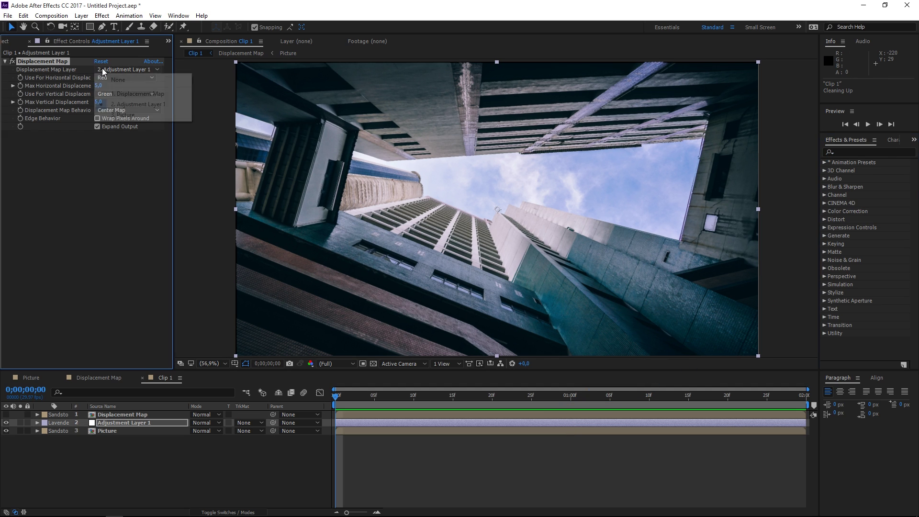
click(106, 94)
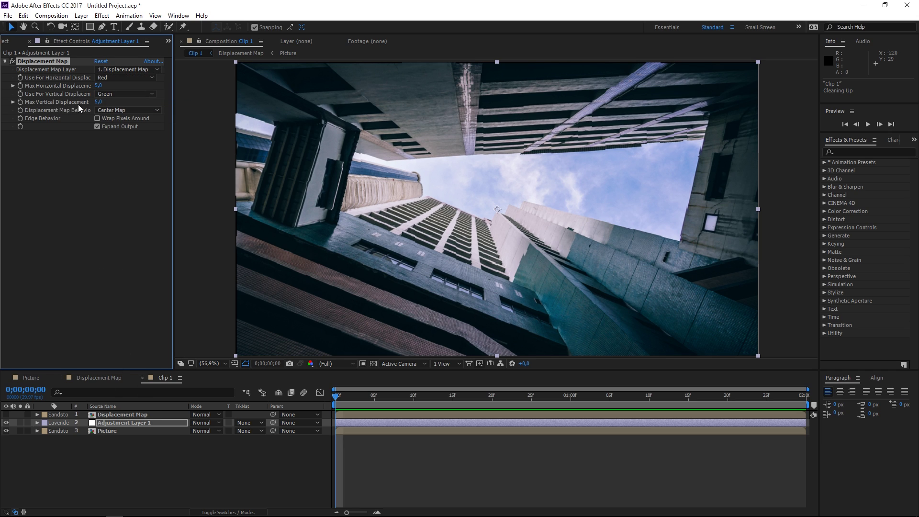
Step: Set Max Vertical Displacement to 0, horizontal source to Lightness, and keep vertical as Green
click(98, 102)
text(0)
click(102, 220)
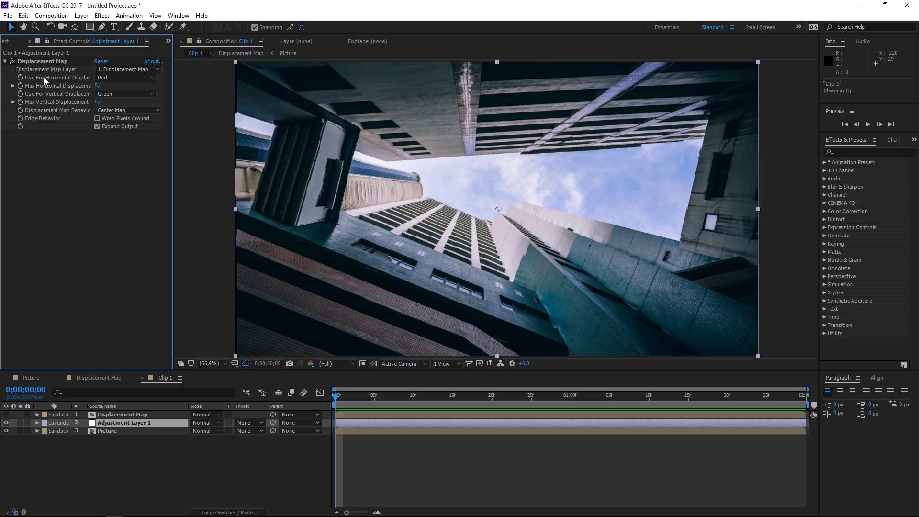
click(120, 77)
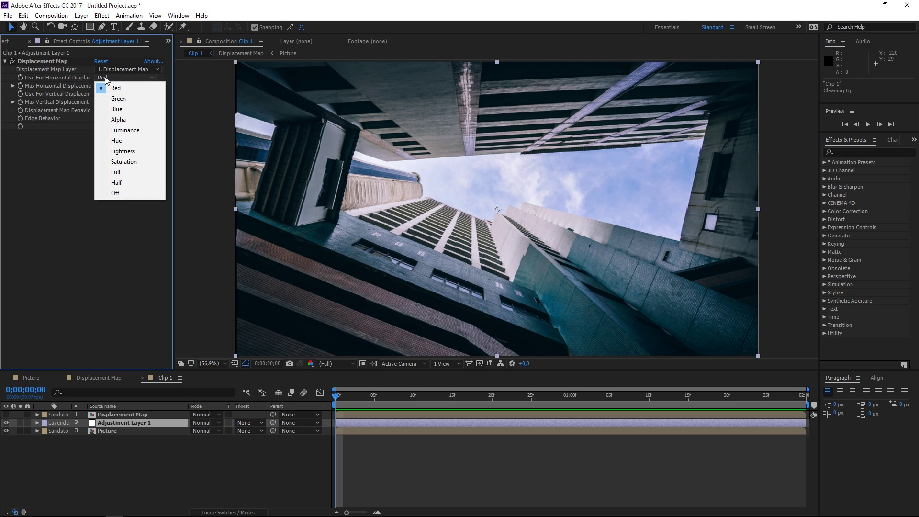
click(133, 151)
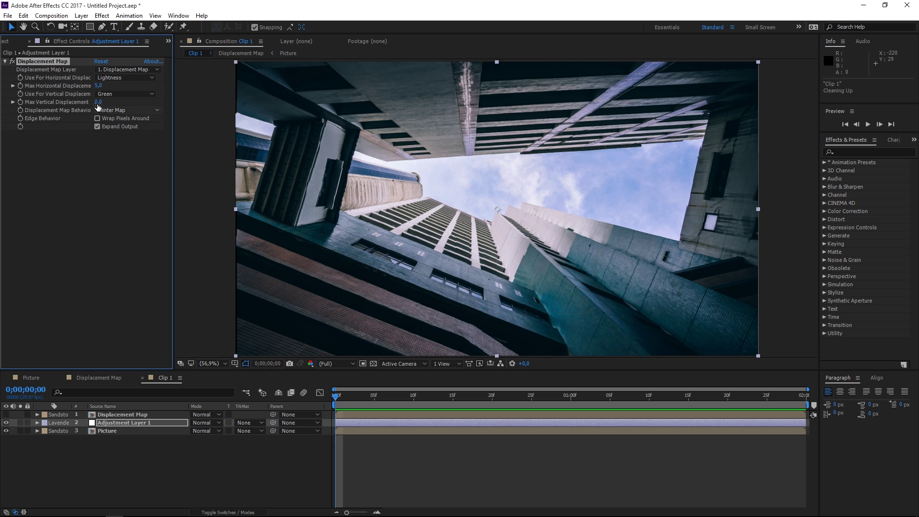
click(144, 93)
click(71, 94)
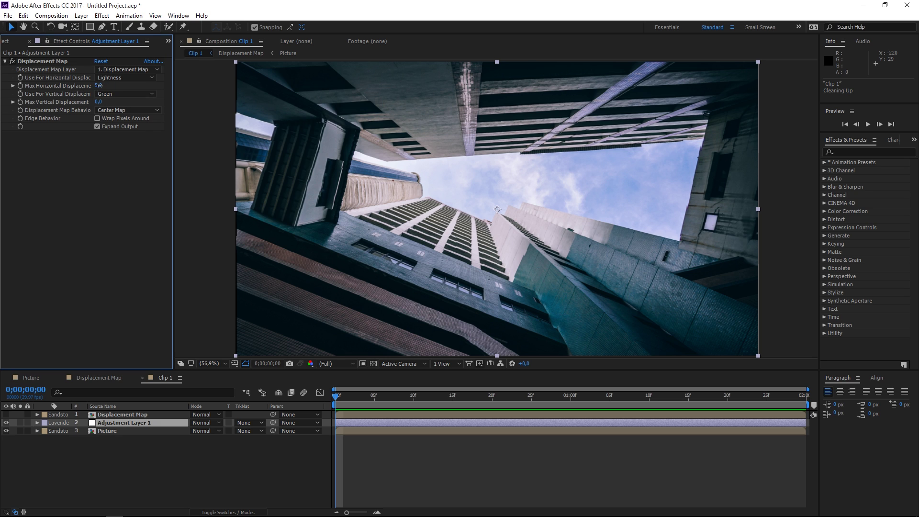
Step: Raise Max Horizontal Displacement to 15 and preview the sideways block warp in the viewer
drag(99, 86, 94, 93)
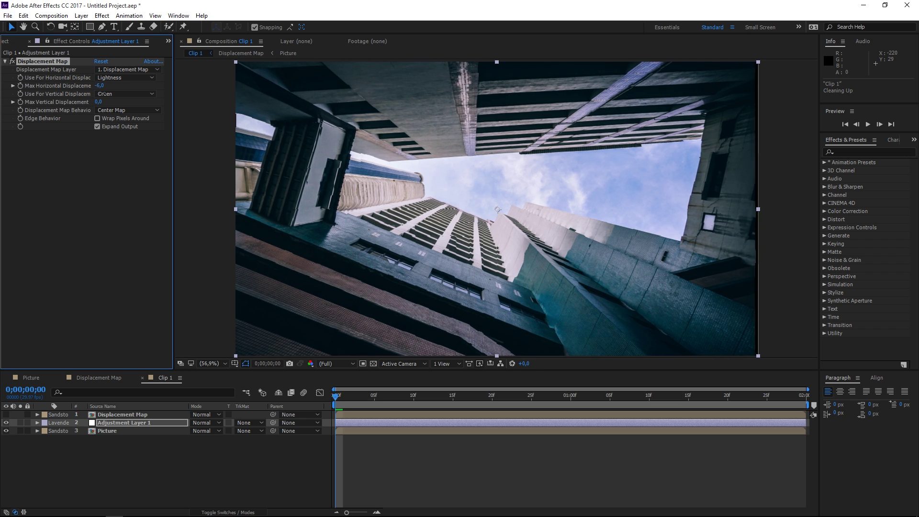
drag(99, 85, 118, 87)
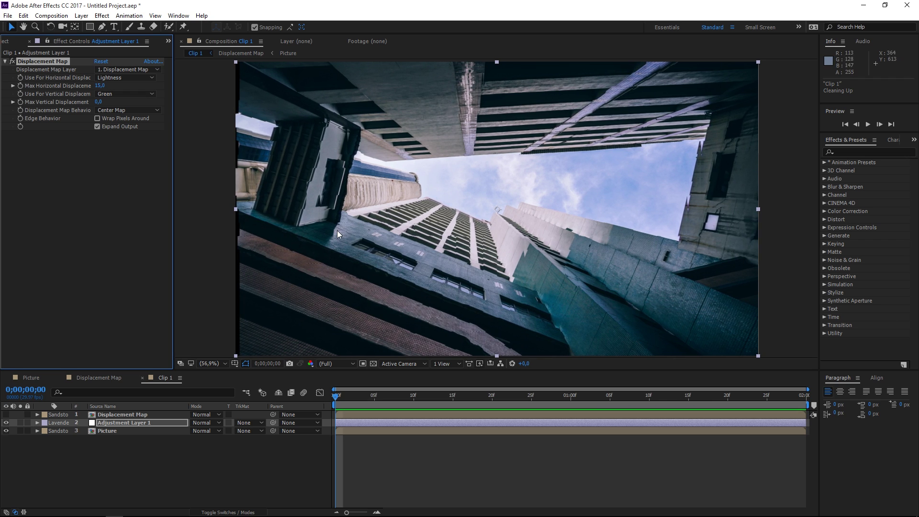
scroll(340, 229, up, 2)
key(h)
drag(297, 207, 433, 218)
key(v)
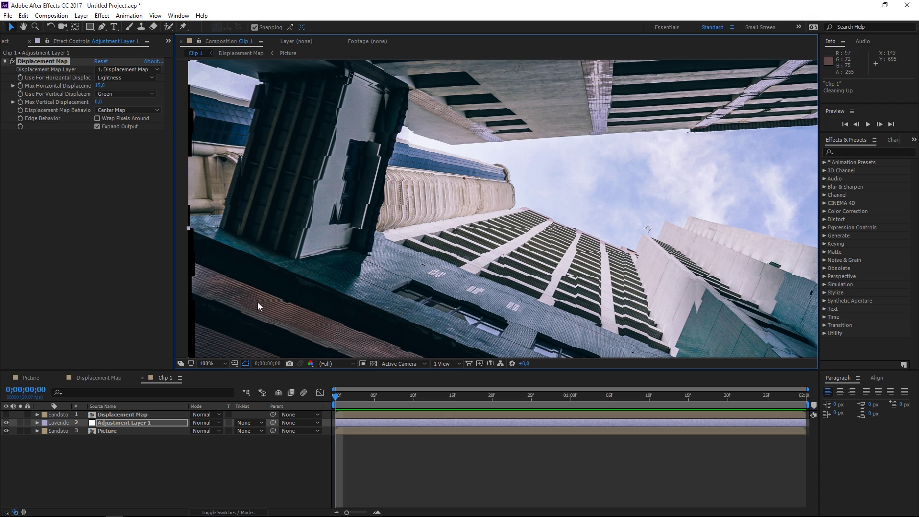
Step: Find the Transform effect, apply it to Adjustment Layer 1 and set its Scale to 105
click(857, 153)
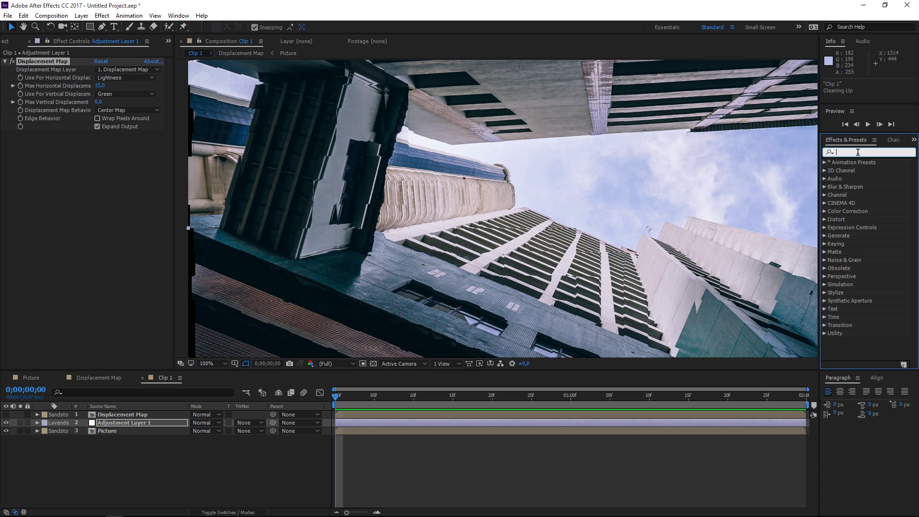
text(trasn)
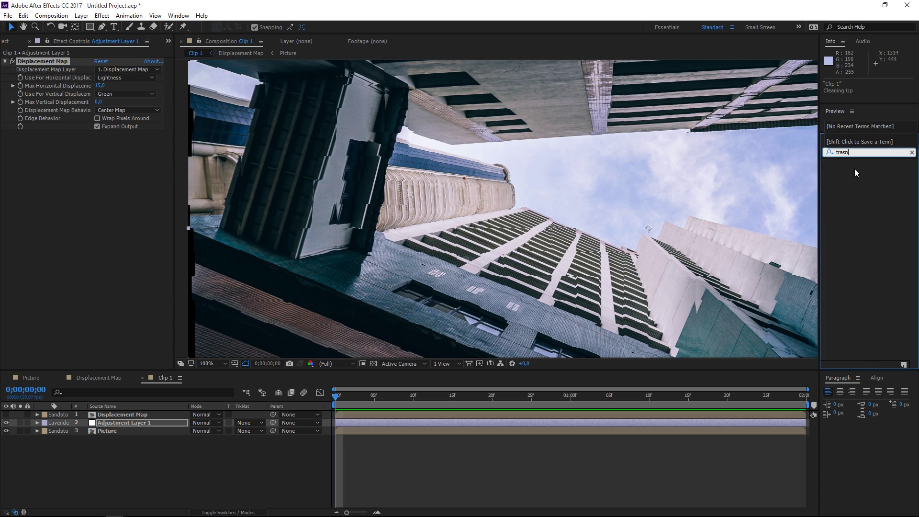
key(BackSpace)
key(BackSpace)
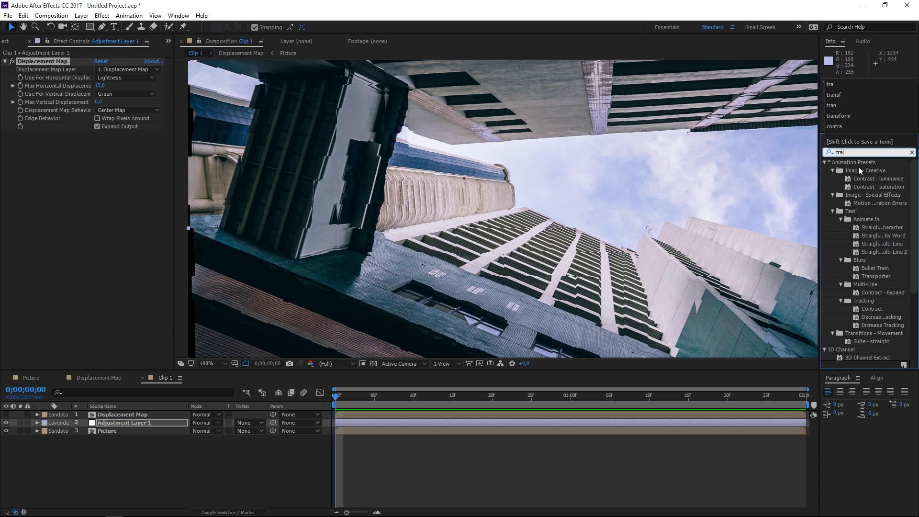
text(ns)
drag(858, 205, 564, 417)
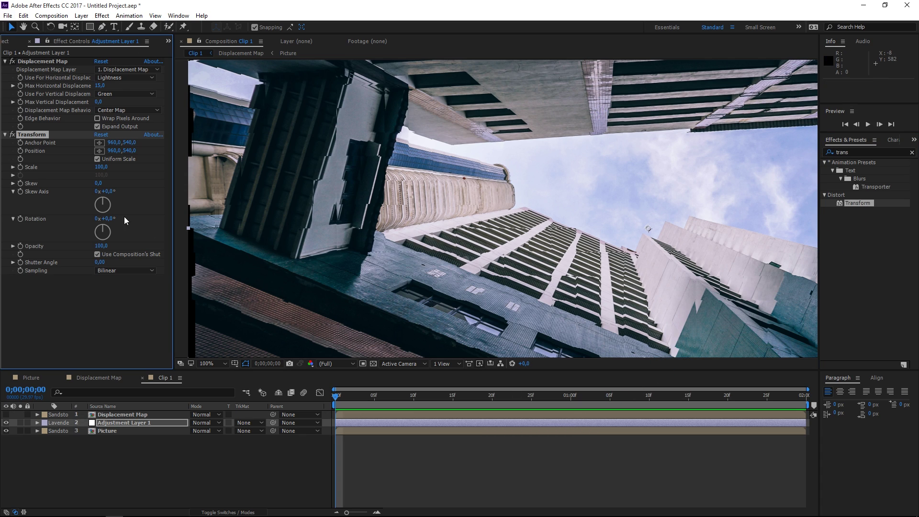
click(101, 167)
text(105)
click(82, 294)
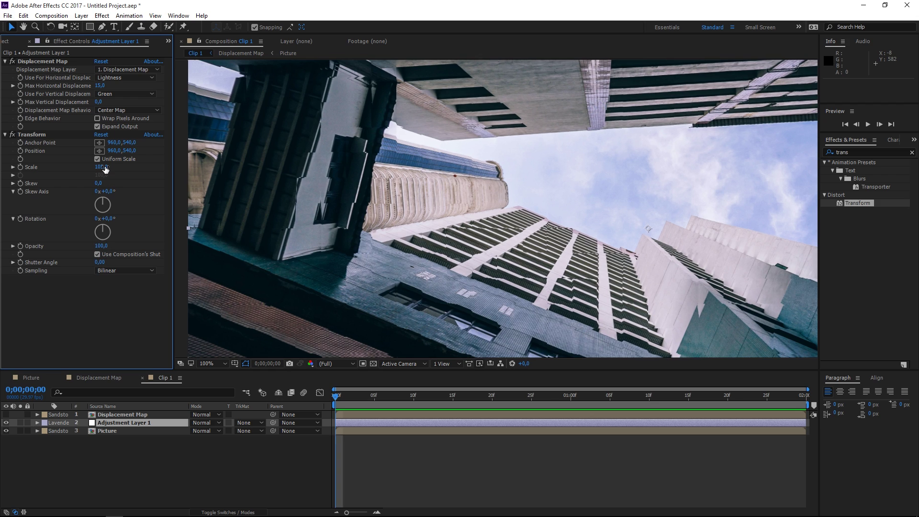
click(912, 154)
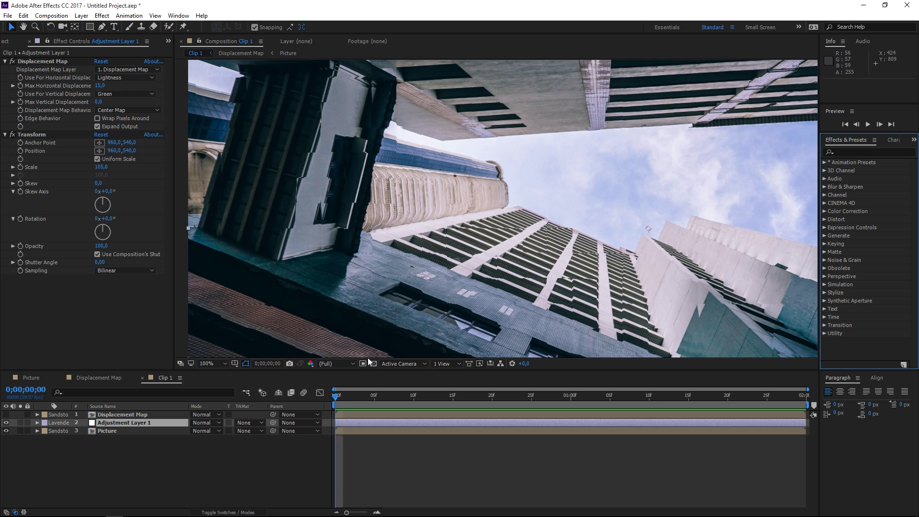
Step: Fit the viewer and enable keyframing for Max Horizontal Displacement and Transform Scale
click(222, 363)
click(233, 191)
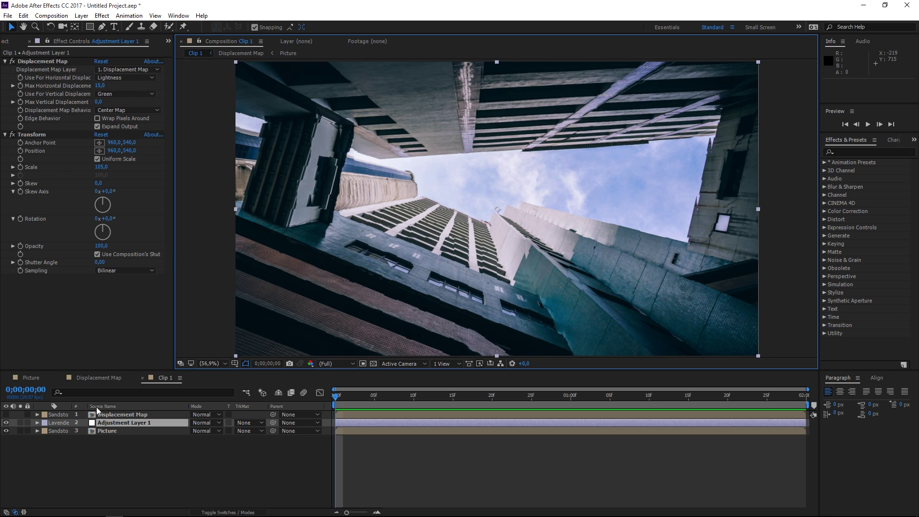
click(20, 87)
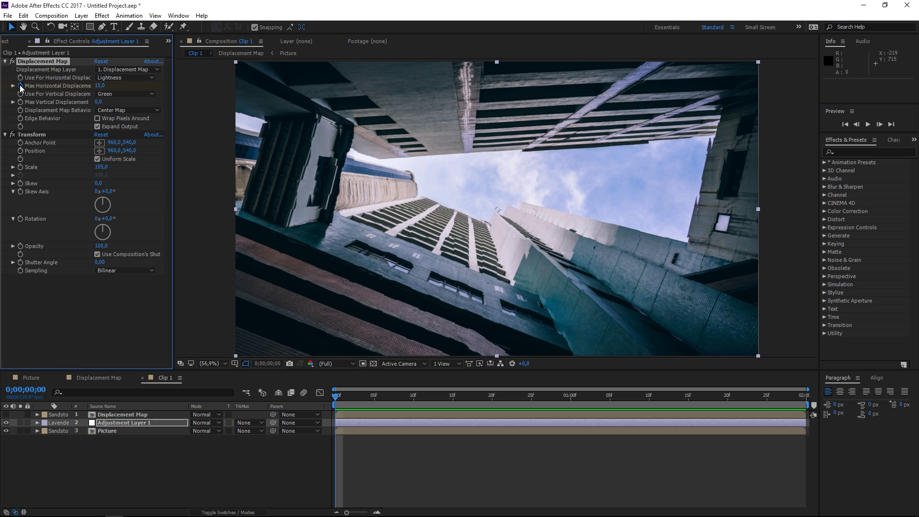
click(19, 168)
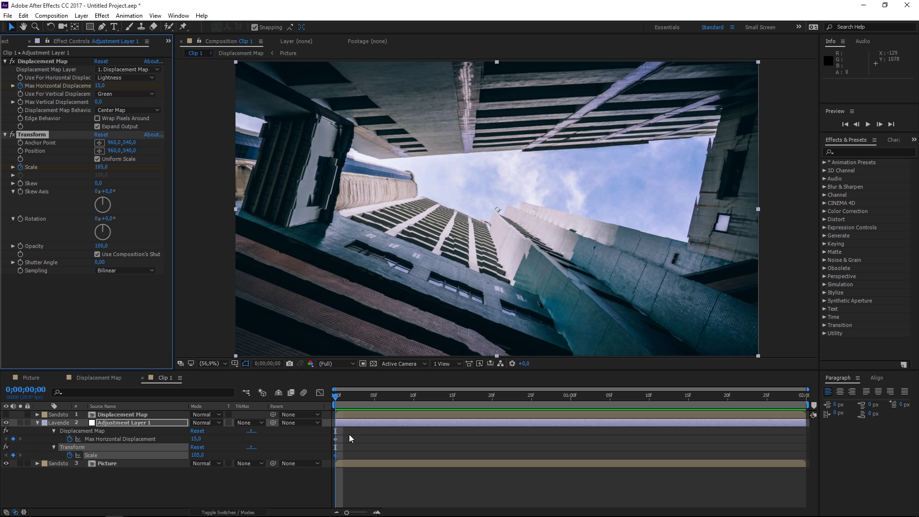
key(u)
Step: At one second, set horizontal displacement to 0 and scale to 100
click(572, 396)
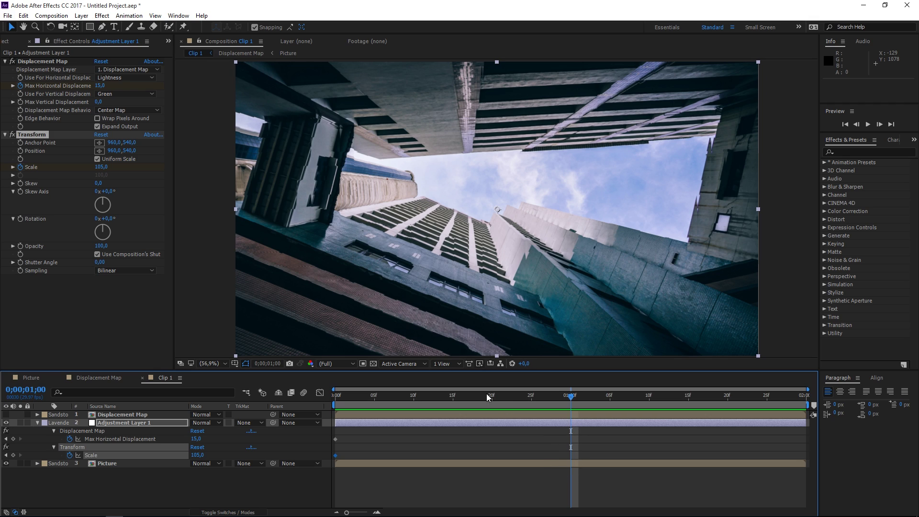
click(100, 86)
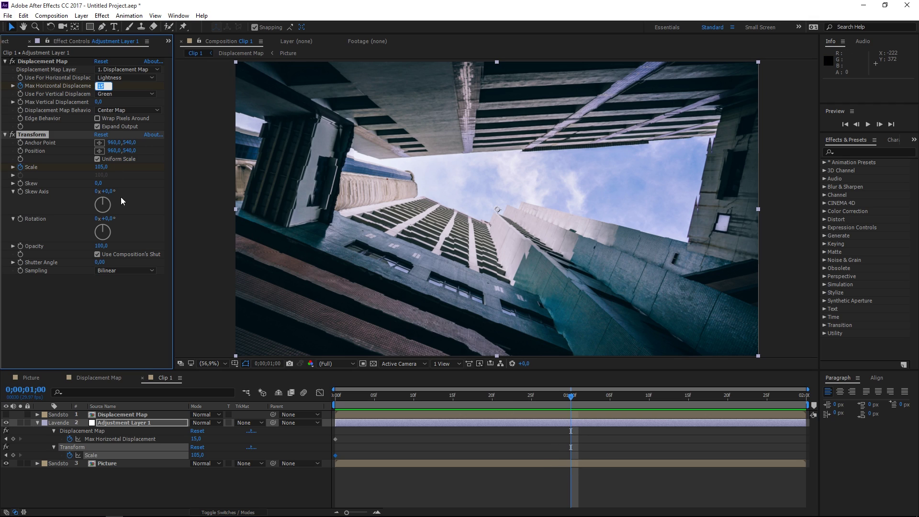
text(0)
key(Return)
click(101, 167)
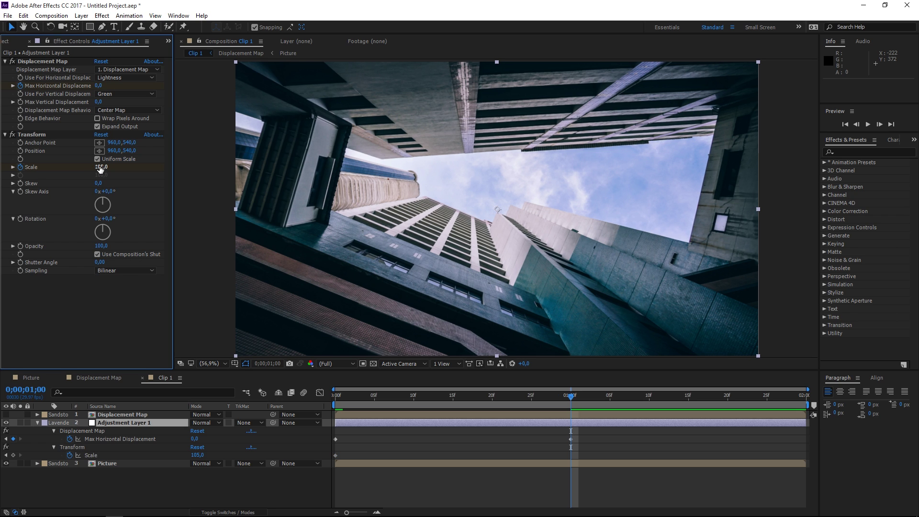
text(100)
key(Return)
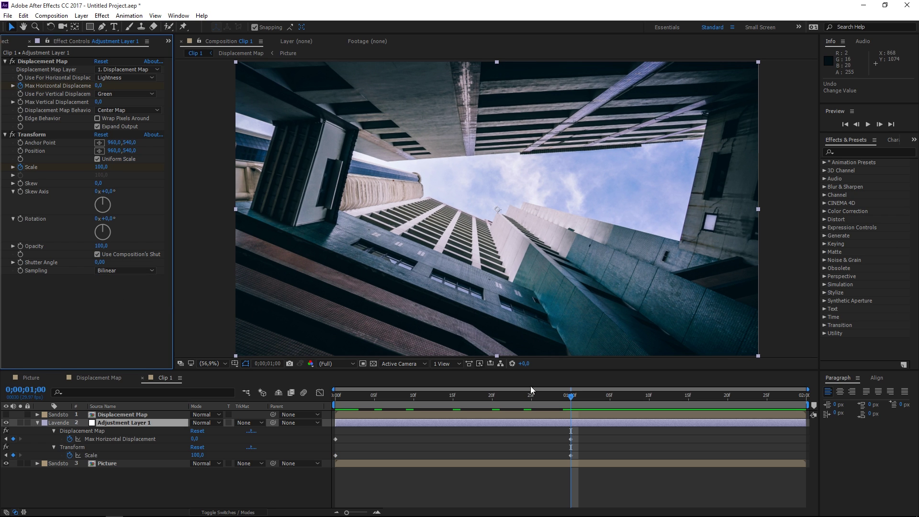
Step: At the first frame, set the starting horizontal displacement to 35
drag(563, 397, 325, 413)
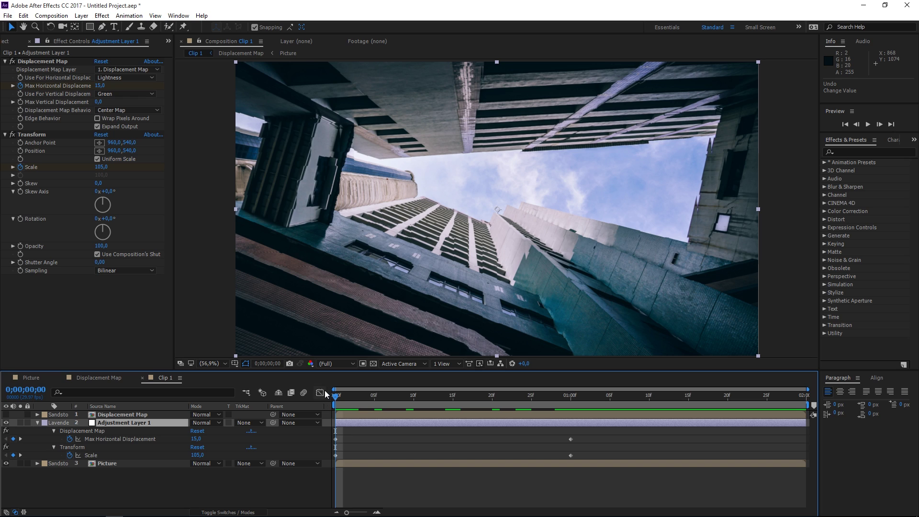
click(99, 86)
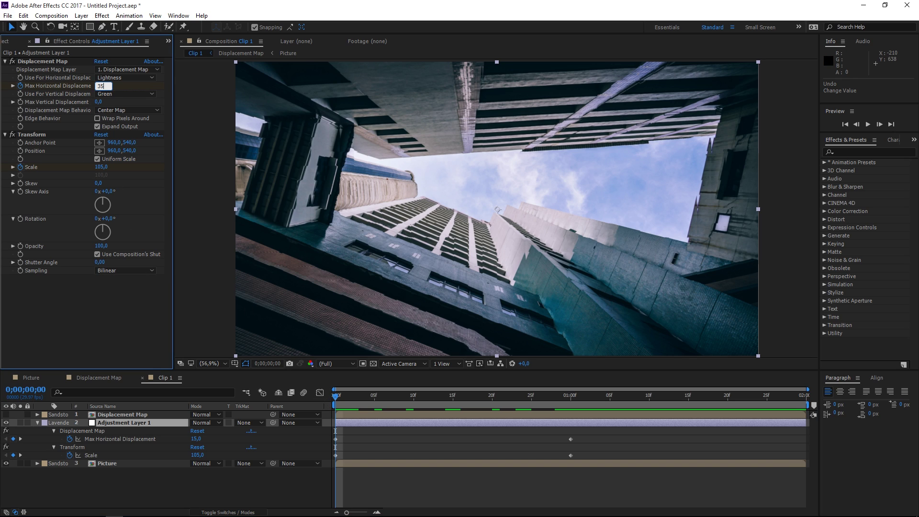
text(35)
key(Return)
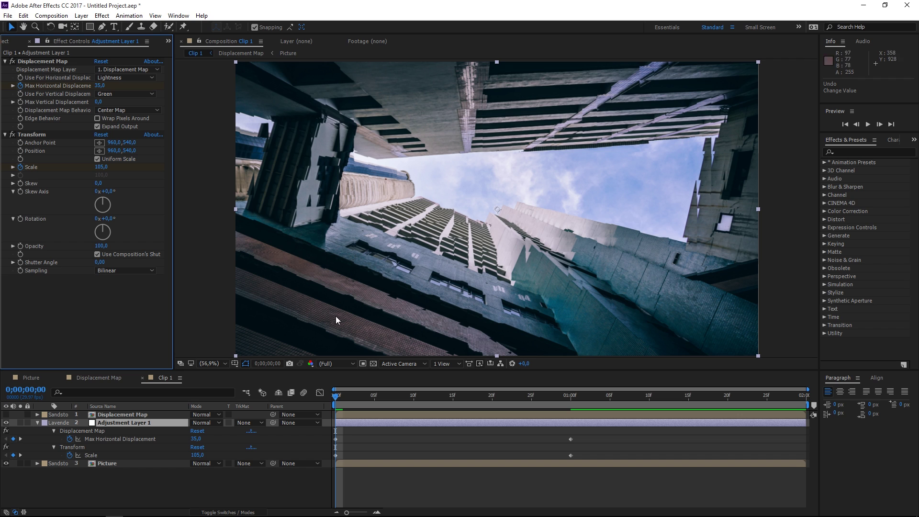
click(361, 486)
Step: Preview the animation, then apply Easy Ease to all displacement and scale keyframes
key(space)
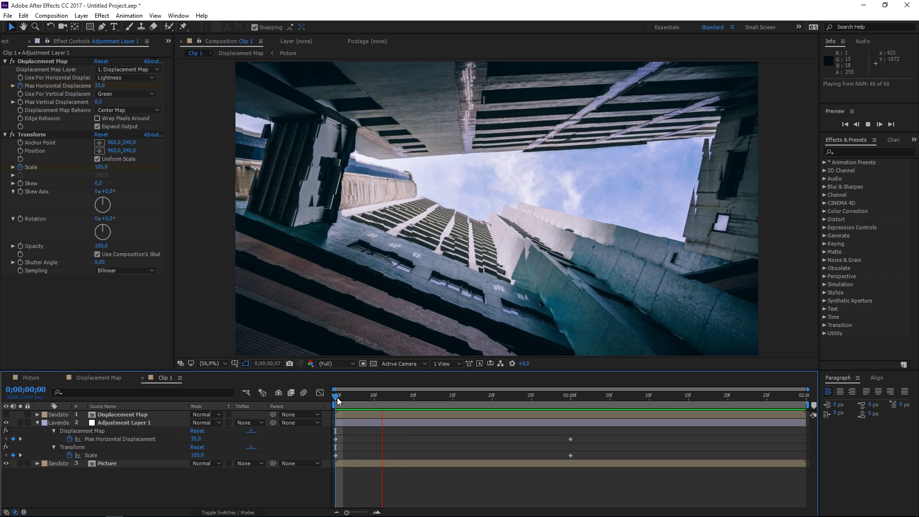
click(337, 397)
drag(604, 436, 334, 458)
key(F9)
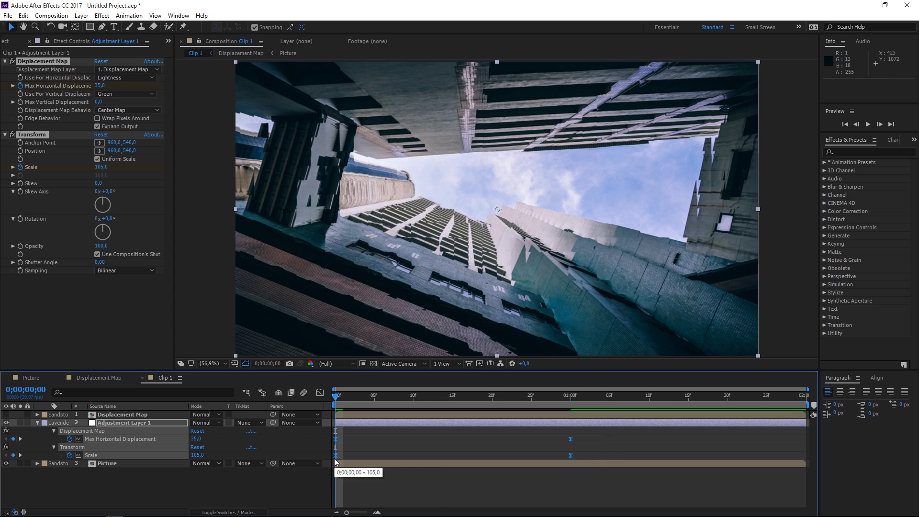
Step: In the speed graph, lengthen the ease influence on the displacement and scale curves
click(320, 393)
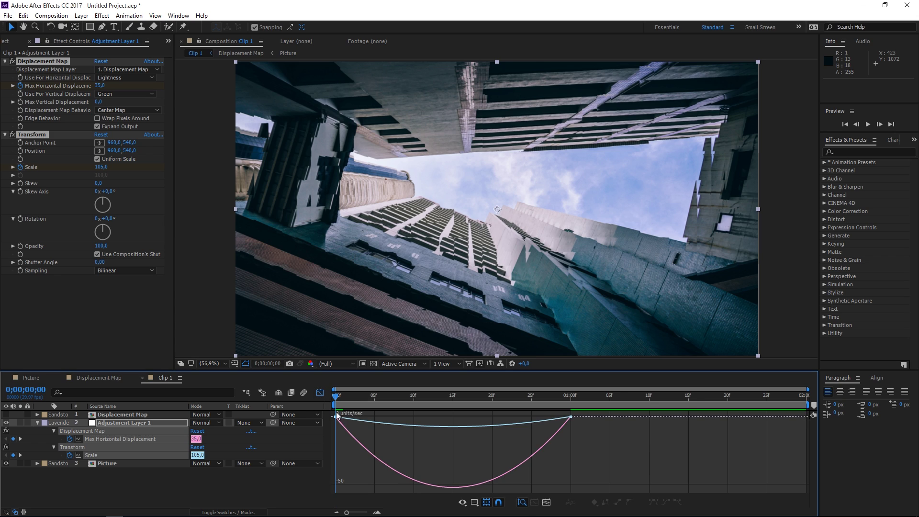
right_click(443, 436)
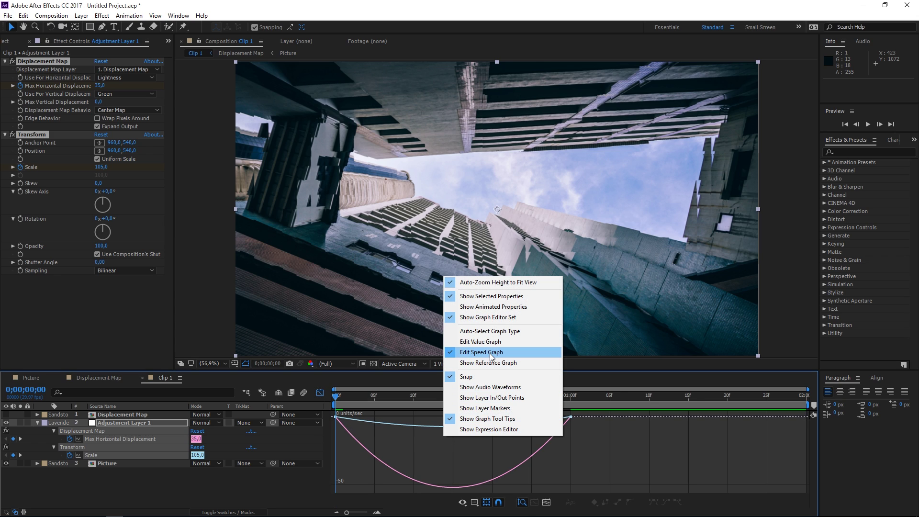
click(490, 357)
click(456, 425)
drag(373, 420, 395, 420)
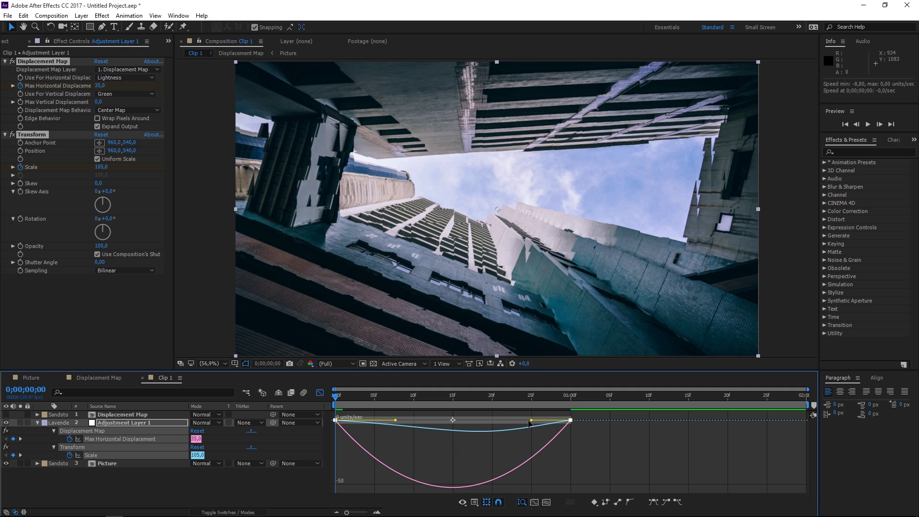
drag(532, 420, 515, 422)
click(544, 447)
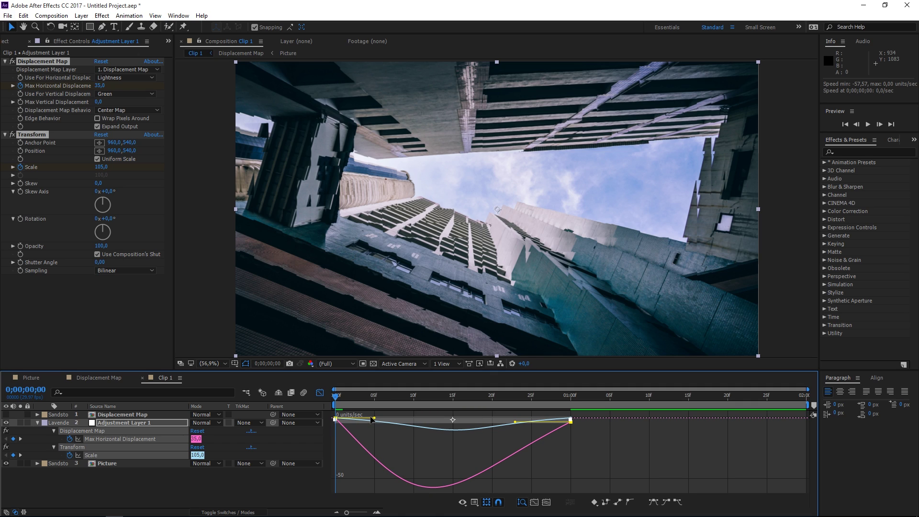
drag(375, 420, 391, 418)
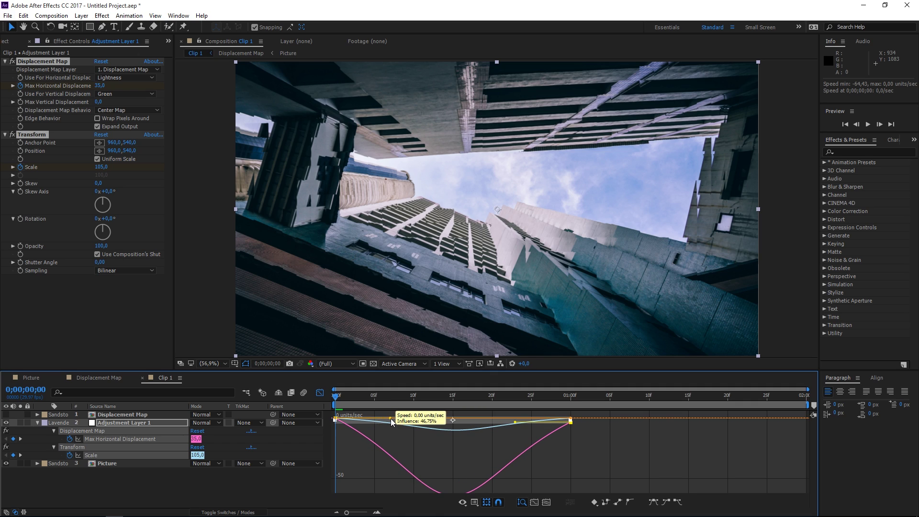
Step: Return to the layer bar view and preview the eased animation
click(319, 393)
key(space)
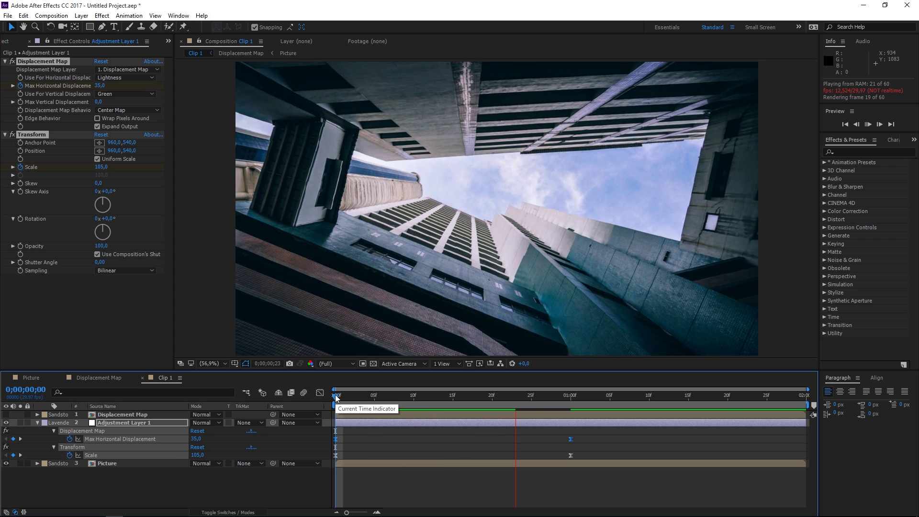
key(space)
key(space)
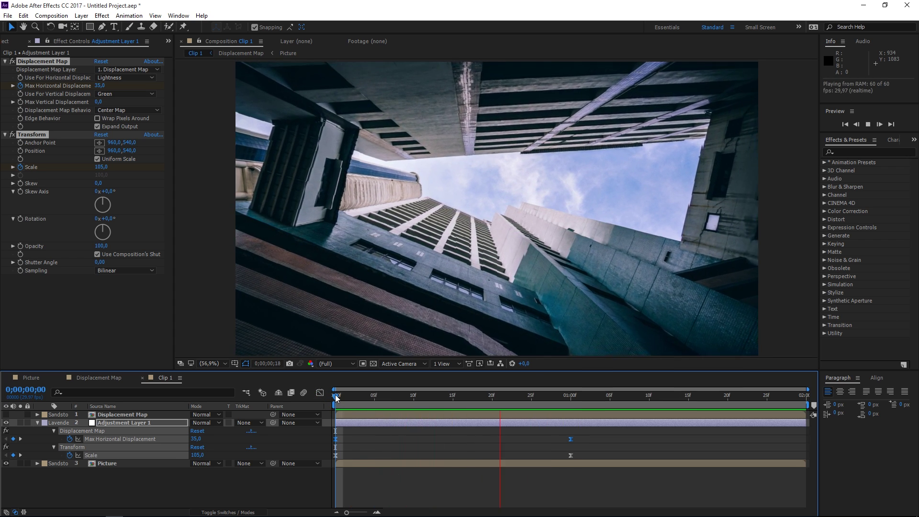
key(space)
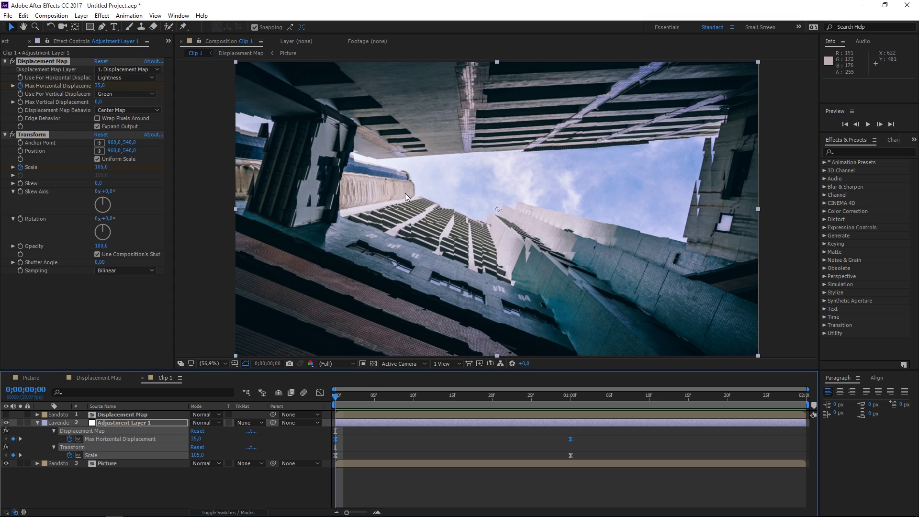
Step: Open the Picture composition and import 2.jpeg, 3.jpg and 4.jpg into the project
click(29, 378)
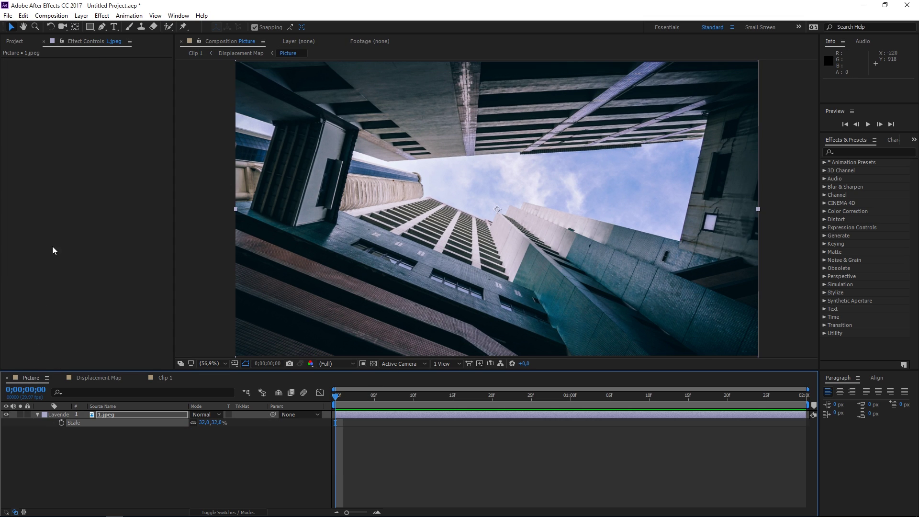
click(14, 41)
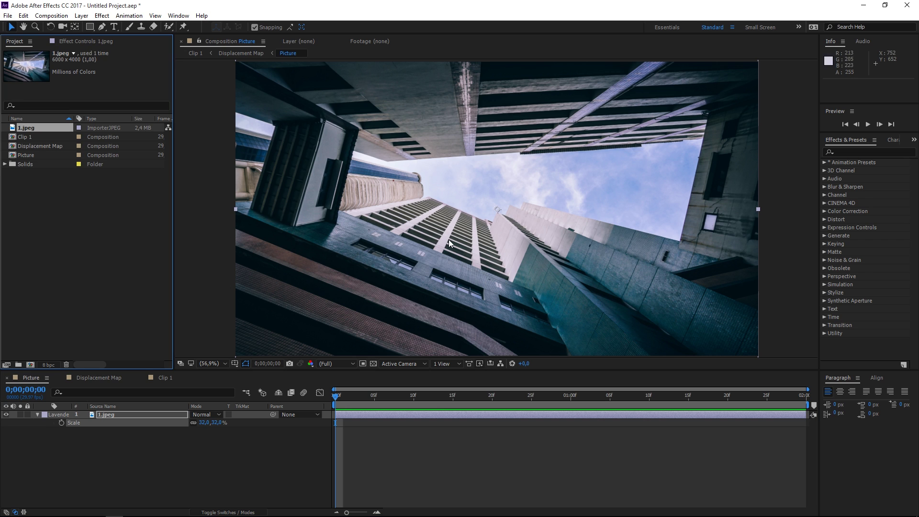
click(58, 250)
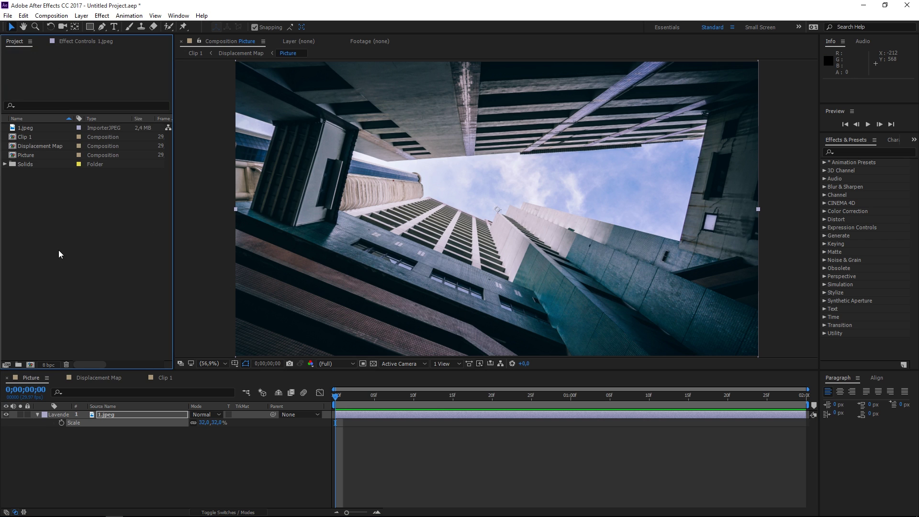
click(8, 16)
mouse_move(62, 160)
click(188, 160)
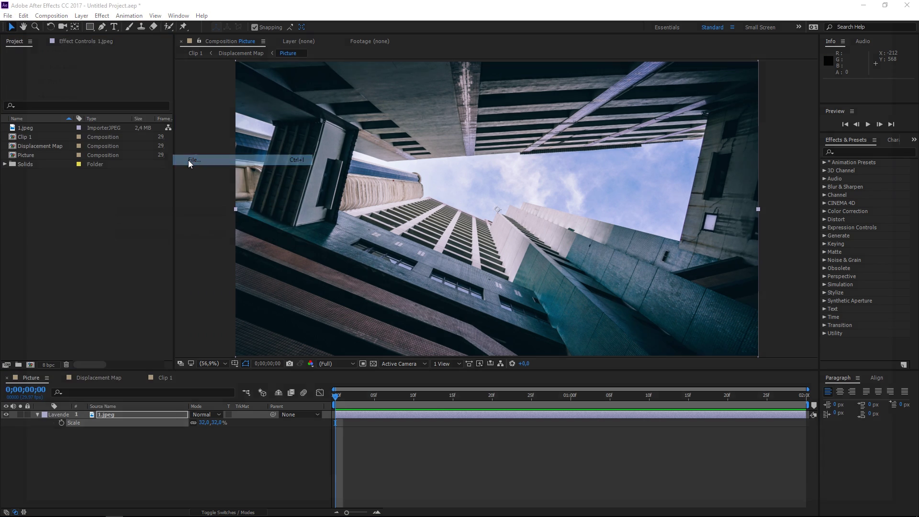
drag(314, 196, 677, 115)
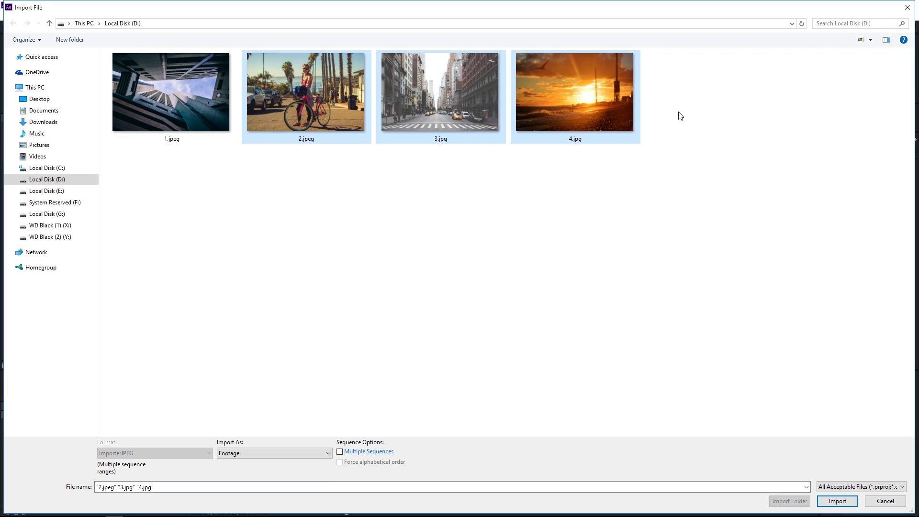
key(Return)
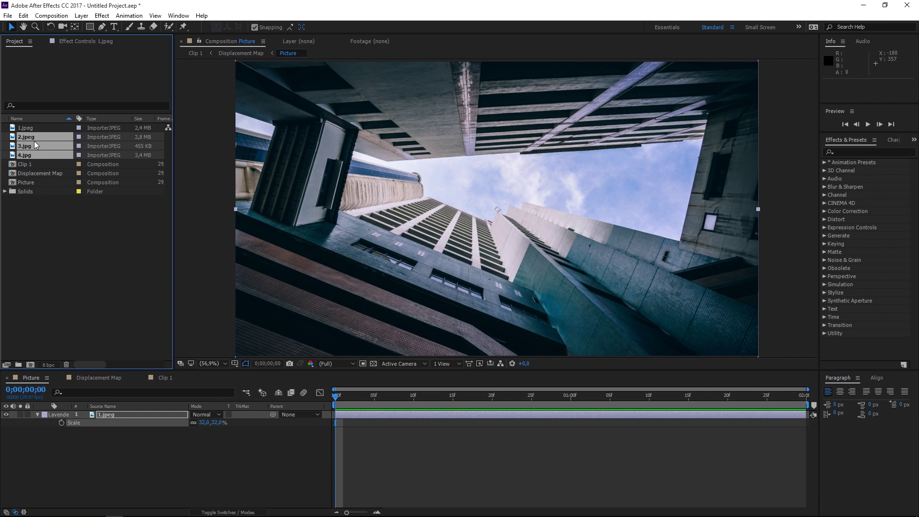
Step: Add the three photos as layers above 1.jpeg and scale them down to about 40%
drag(34, 143, 122, 415)
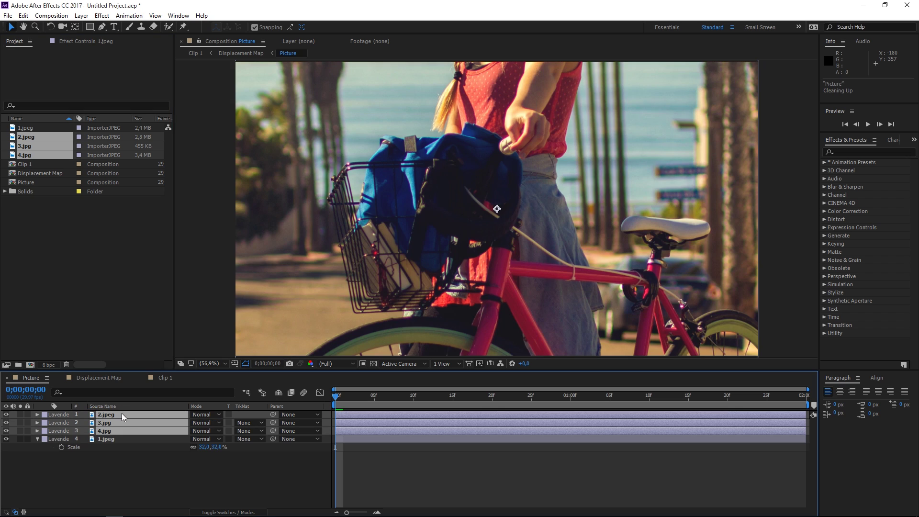
key(s)
click(204, 422)
text(69)
key(Return)
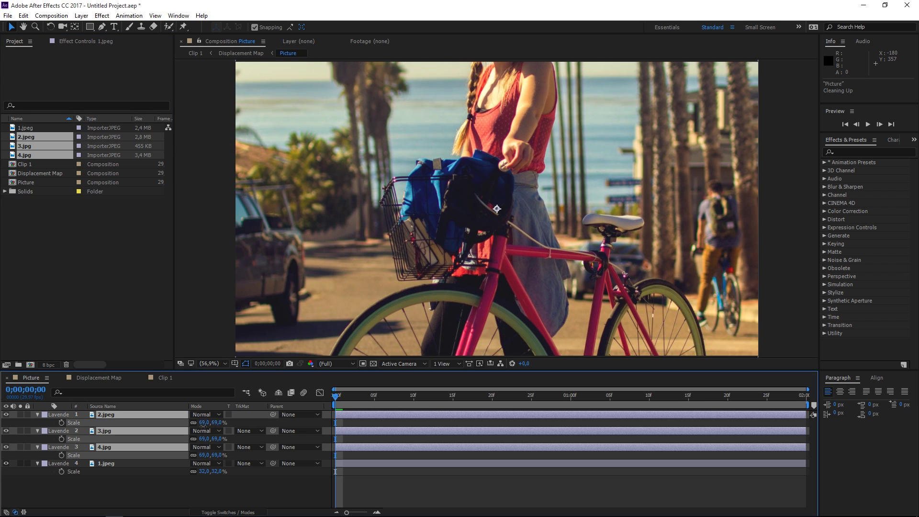
drag(203, 423, 202, 330)
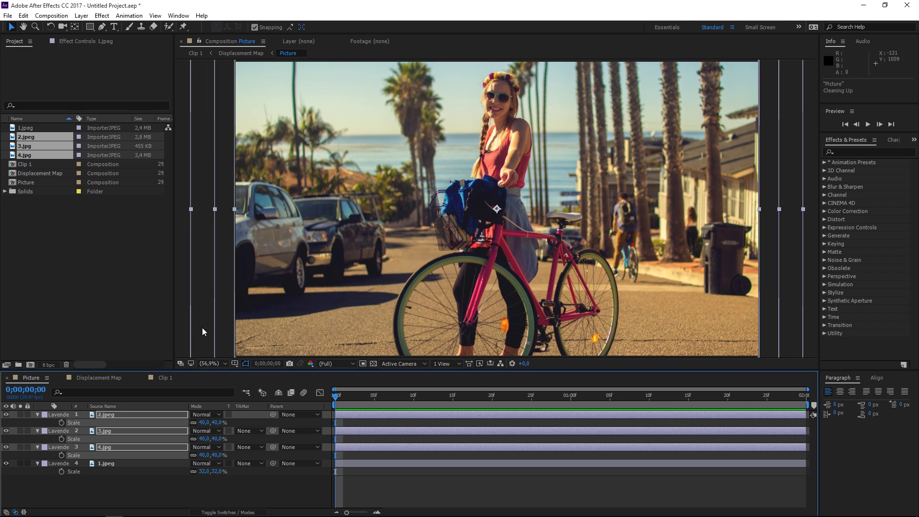
Step: Shrink the 2.jpeg layer slightly to 37.7% scale and select the 4.jpg layer
click(151, 495)
click(221, 257)
drag(217, 209, 230, 209)
click(199, 209)
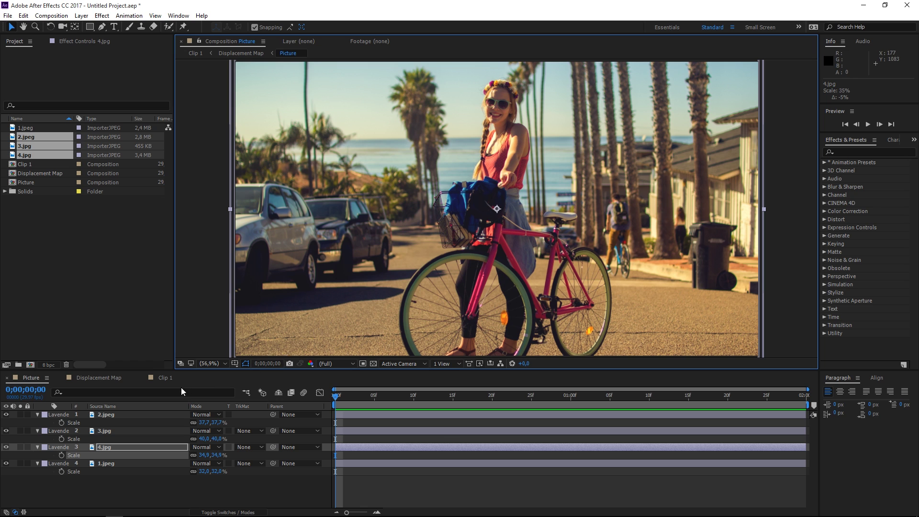
click(163, 378)
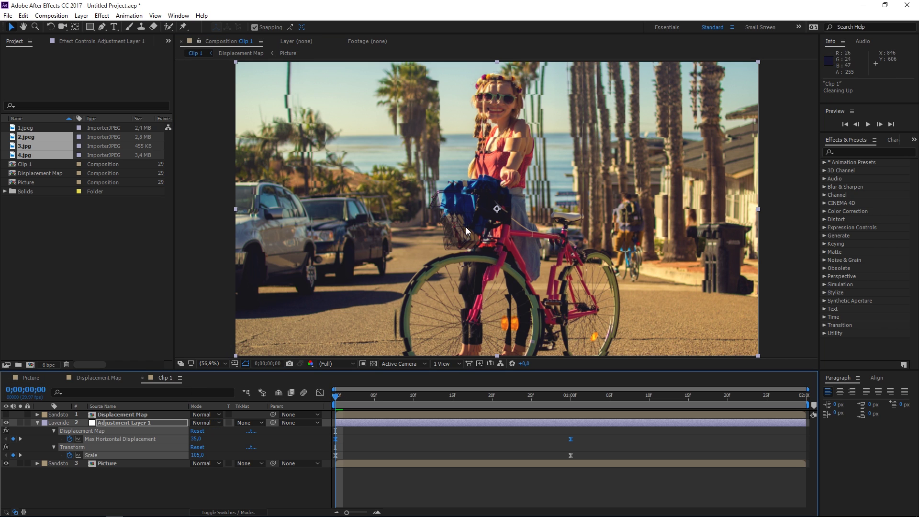
Step: Delete the 2.jpeg layer from Picture and preview Clip 1
click(30, 377)
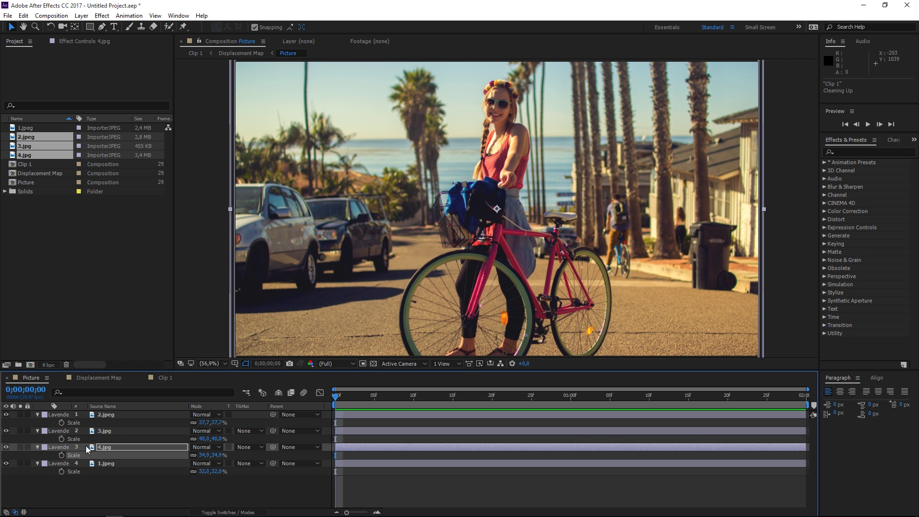
click(105, 416)
key(Delete)
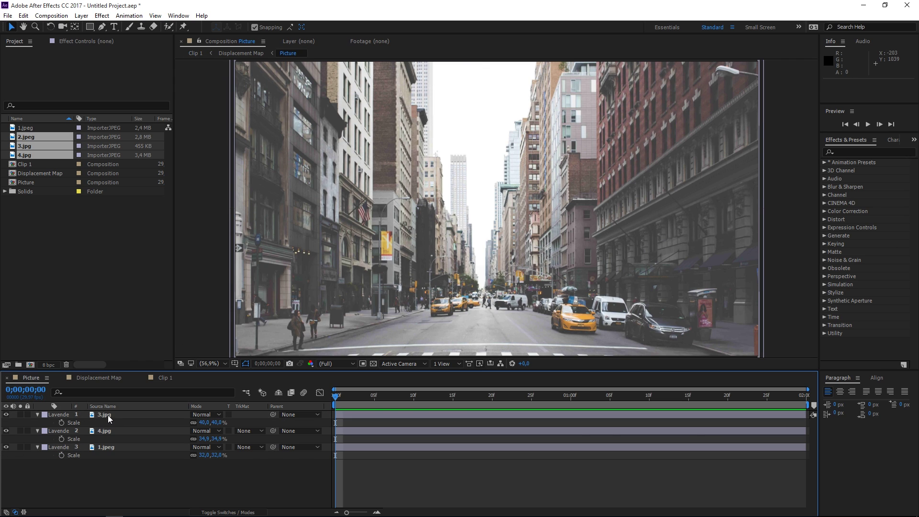
click(164, 378)
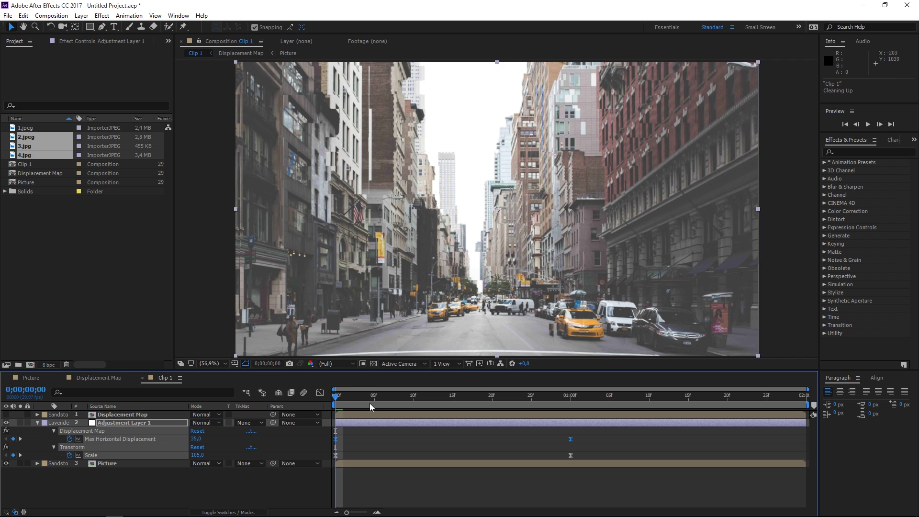
key(space)
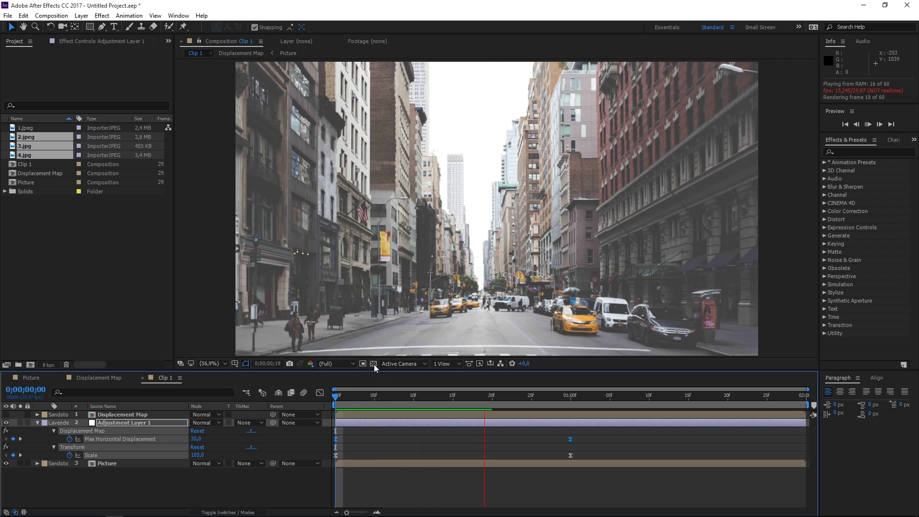
click(334, 396)
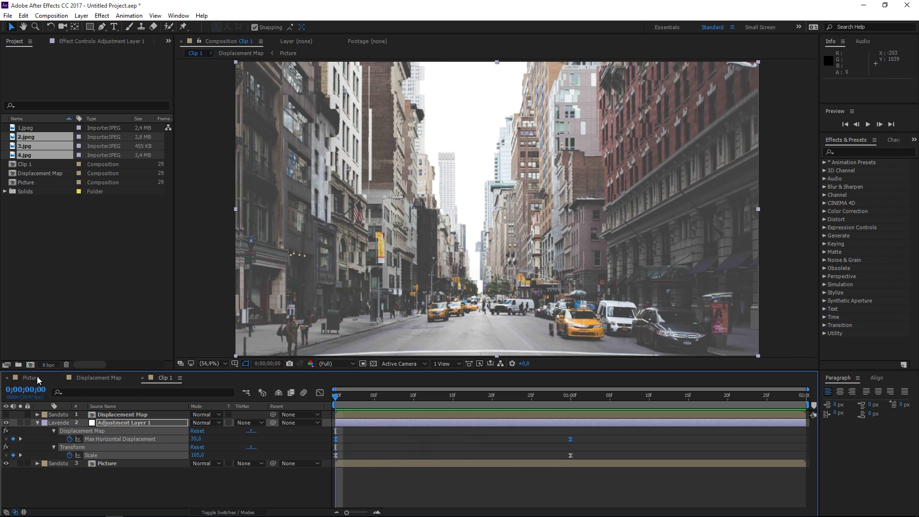
Step: Select the 4.jpg layer in Picture and preview the sunset beach result in Clip 1
click(30, 378)
click(112, 414)
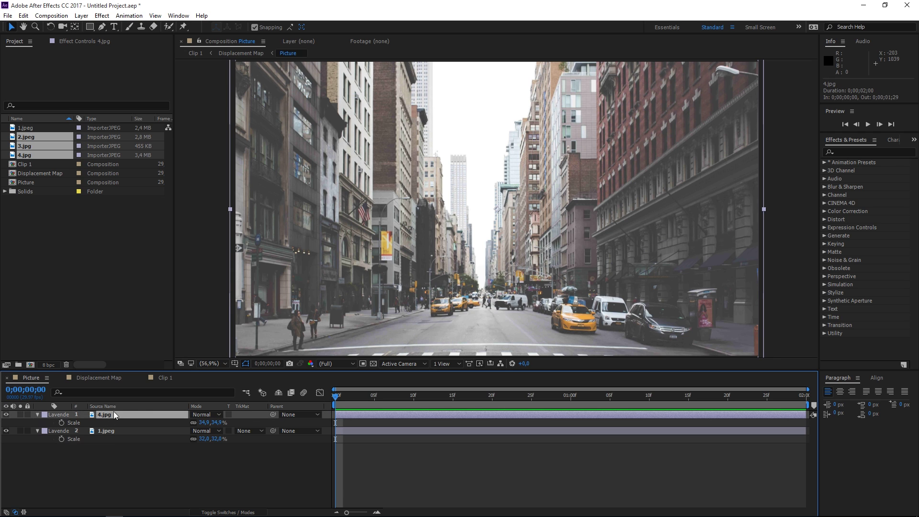
click(162, 378)
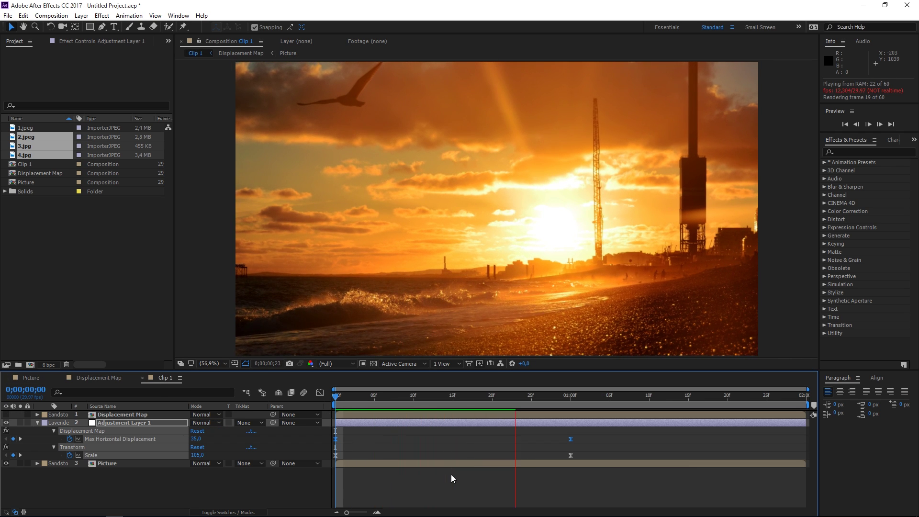
click(336, 401)
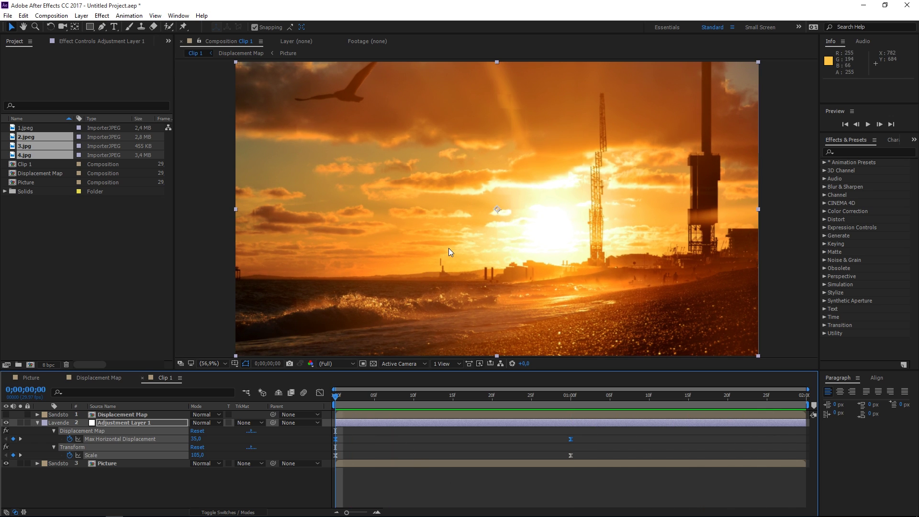
click(54, 243)
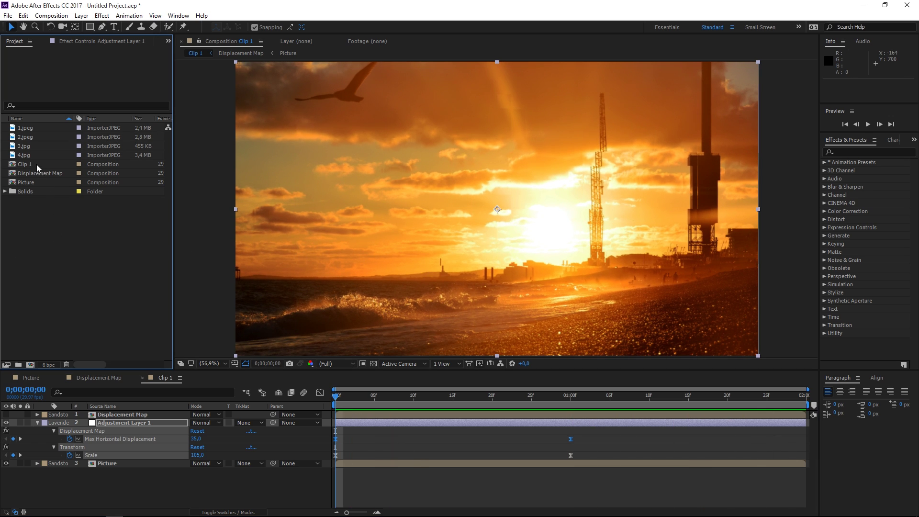
Step: Delete 2.jpeg, 3.jpg and 4.jpg from the project
click(25, 156)
shift+click(32, 137)
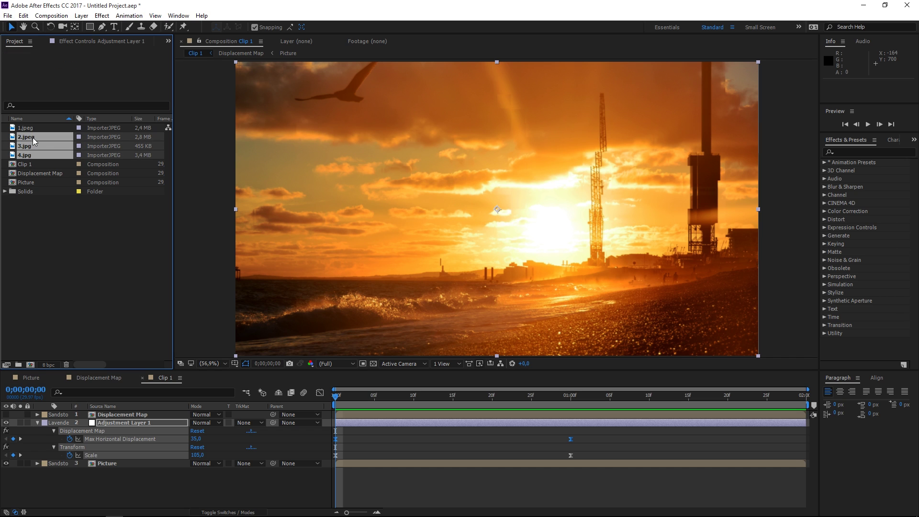
key(Delete)
click(507, 275)
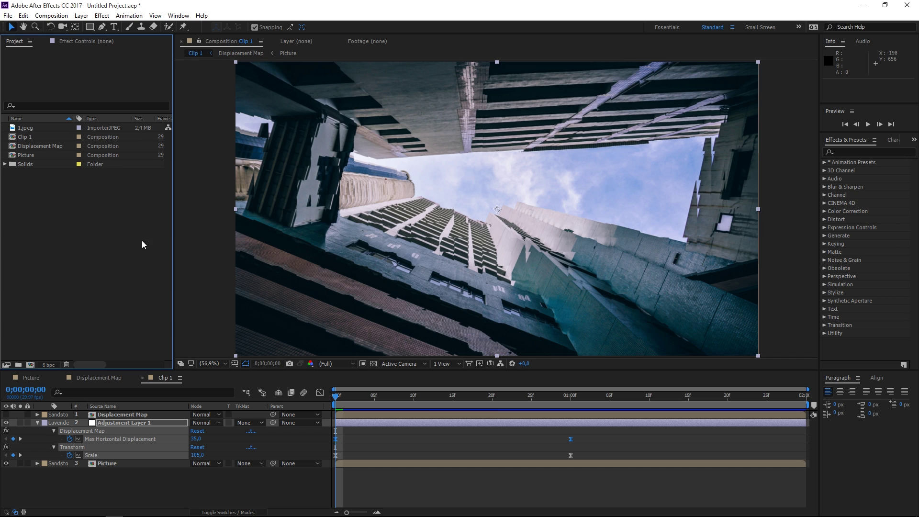
Step: Create a folder named pic1 and move Solids, Picture, Displacement Map, Clip 1 and 1.jpeg into it
click(18, 365)
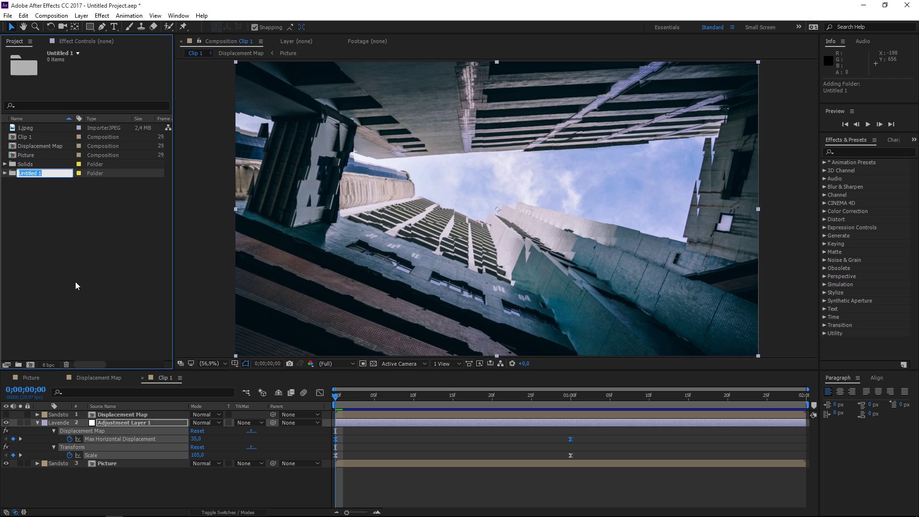
text(pic1)
key(Return)
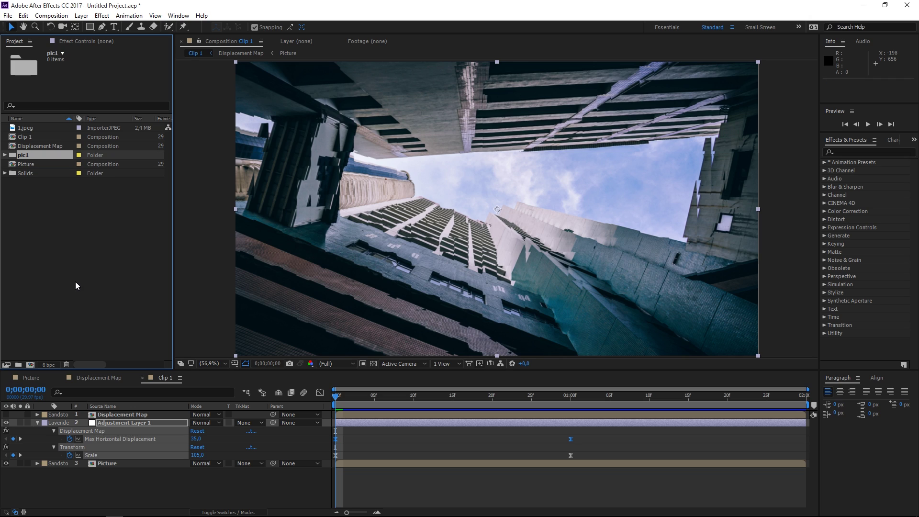
click(26, 173)
ctrl+click(28, 164)
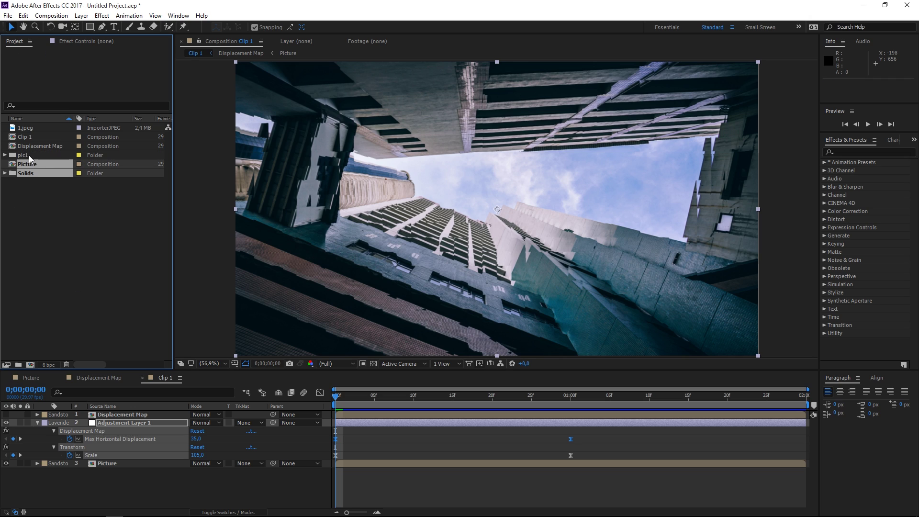
ctrl+click(34, 146)
ctrl+click(31, 137)
ctrl+click(31, 129)
drag(30, 129, 30, 155)
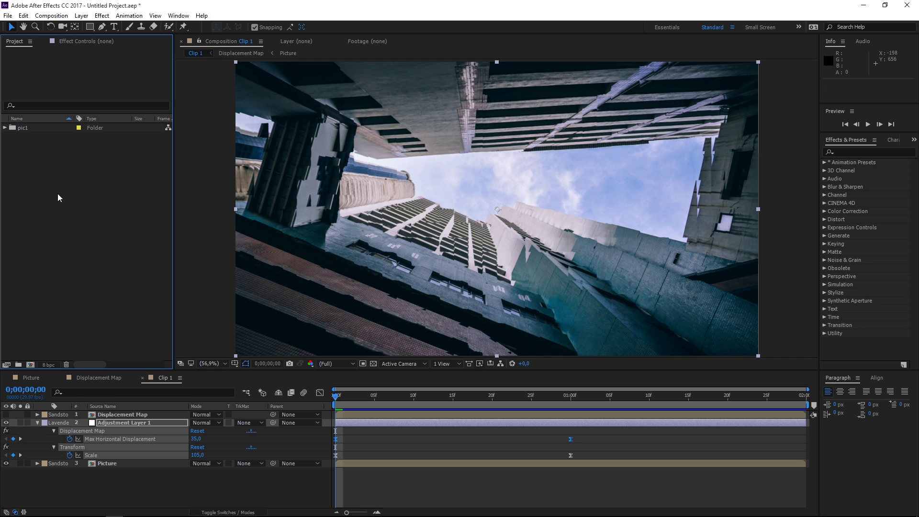
Step: Save the project as tutorial
key(ctrl+s)
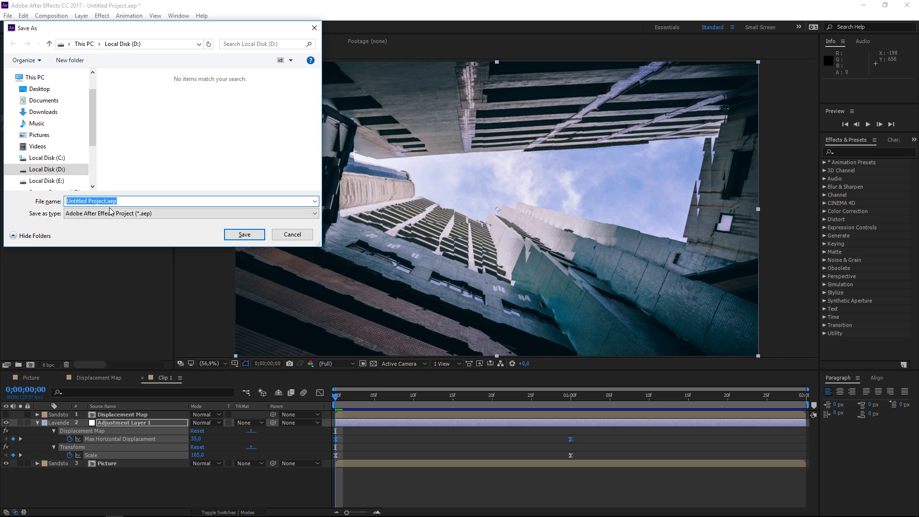
text(tutorial)
key(Return)
Step: Start importing the saved tutorial.aep project back in
click(7, 15)
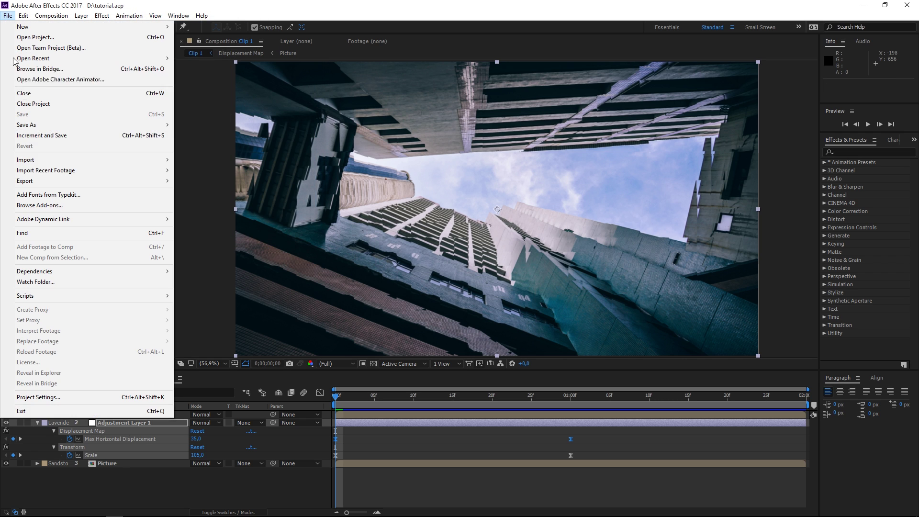
mouse_move(96, 163)
click(194, 161)
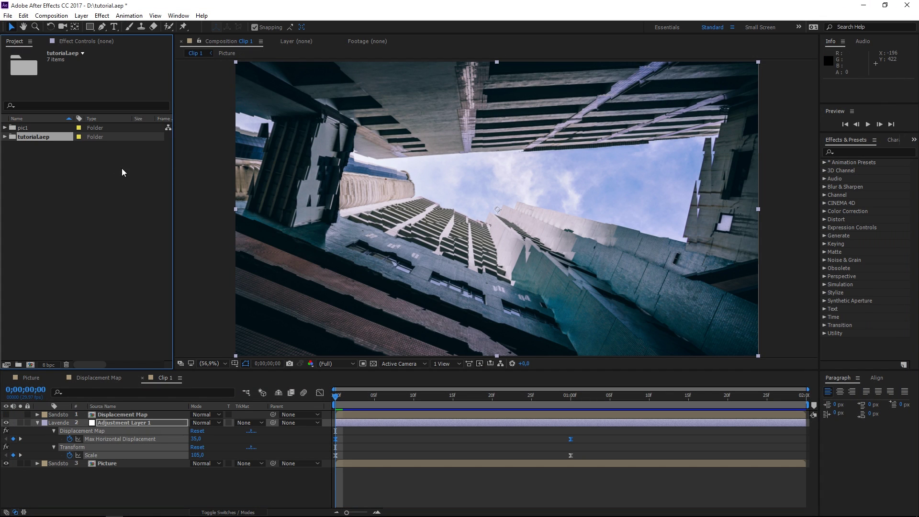
Step: Move the imported pic1 folder to the project root and delete the empty tutorial.aep folder
click(5, 137)
mouse_move(30, 147)
mouse_down()
mouse_move(44, 166)
mouse_move(44, 158)
mouse_up()
click(34, 146)
key(Delete)
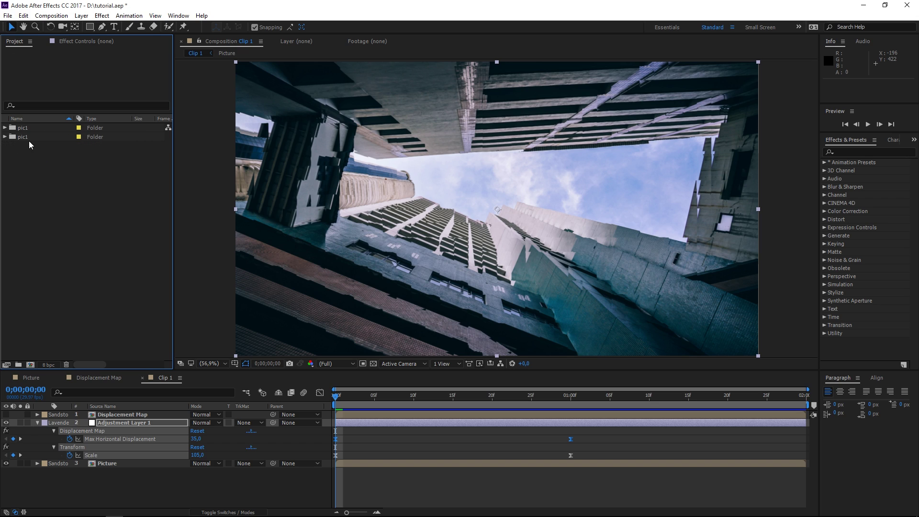
Step: Rename the duplicate folders to pic1 and pic2
click(29, 140)
right_click(28, 139)
click(48, 283)
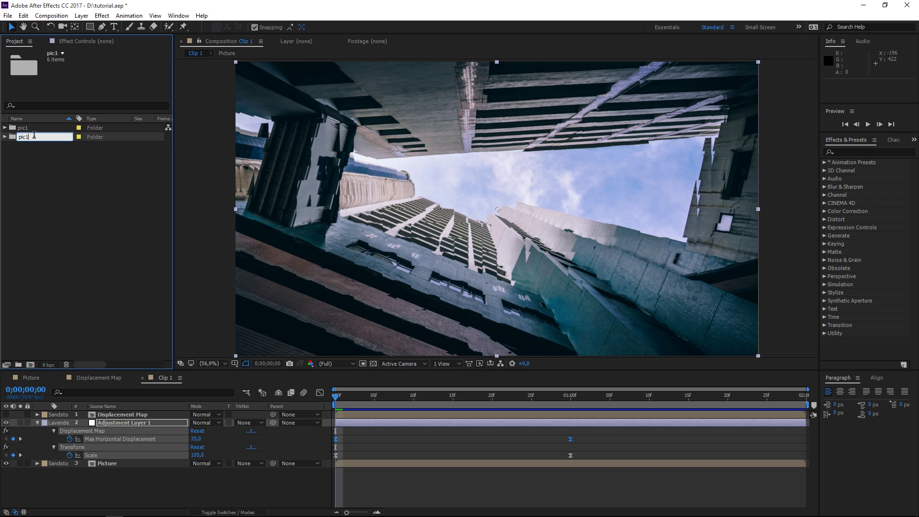
text(pic1)
key(Return)
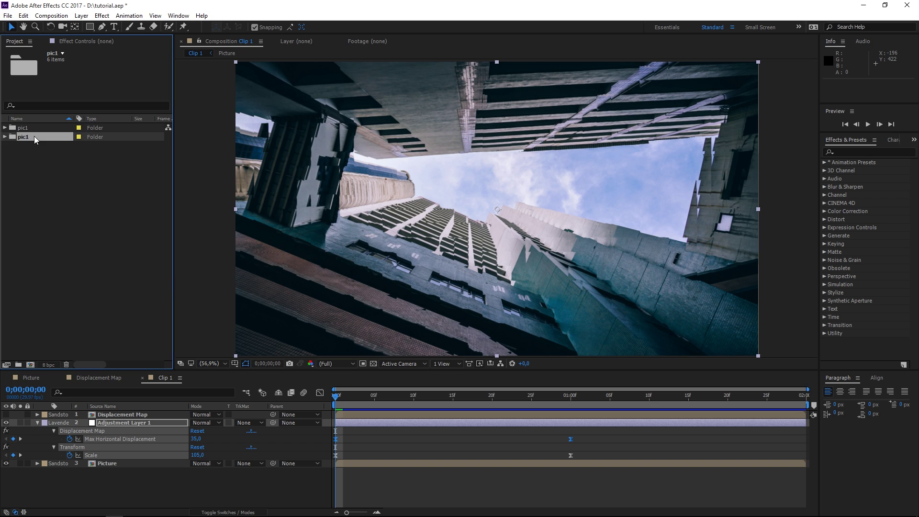
right_click(34, 139)
click(48, 283)
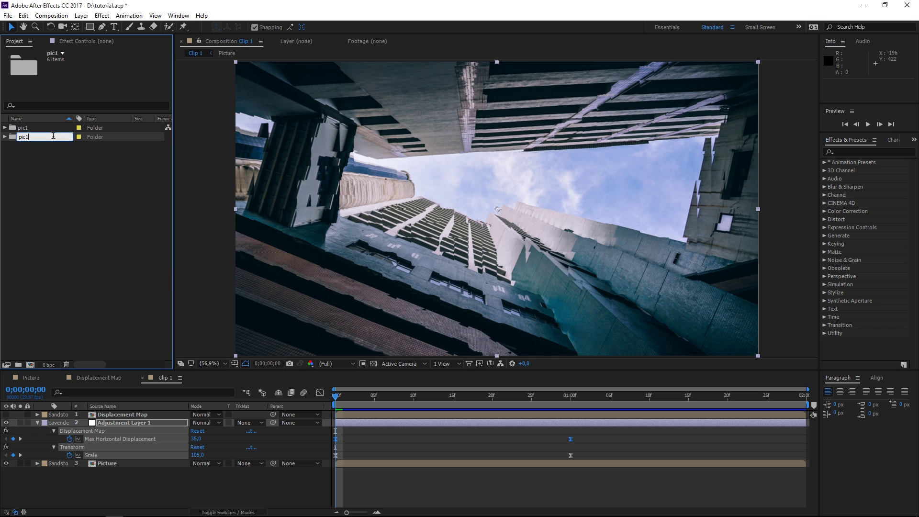
text(pic2)
key(Return)
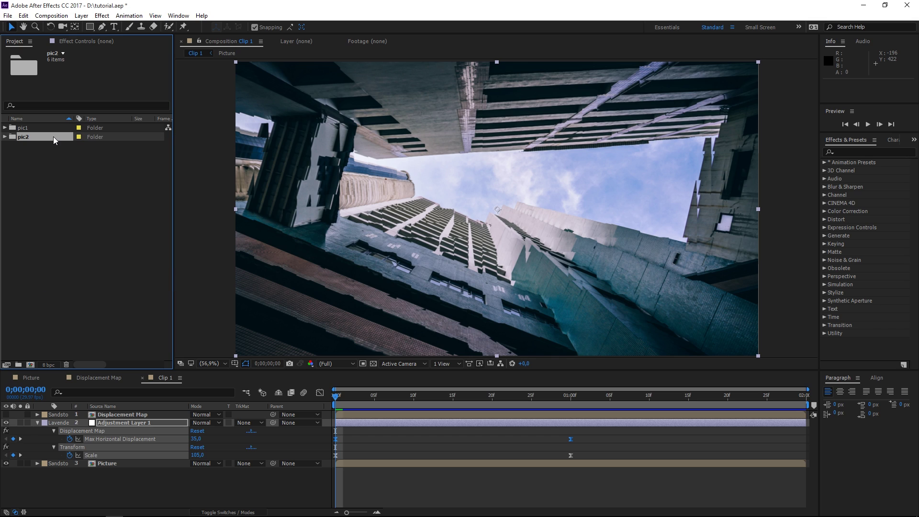
Step: Expand pic2 and rename its copied Clip 1 to Clip 2
click(4, 137)
right_click(31, 158)
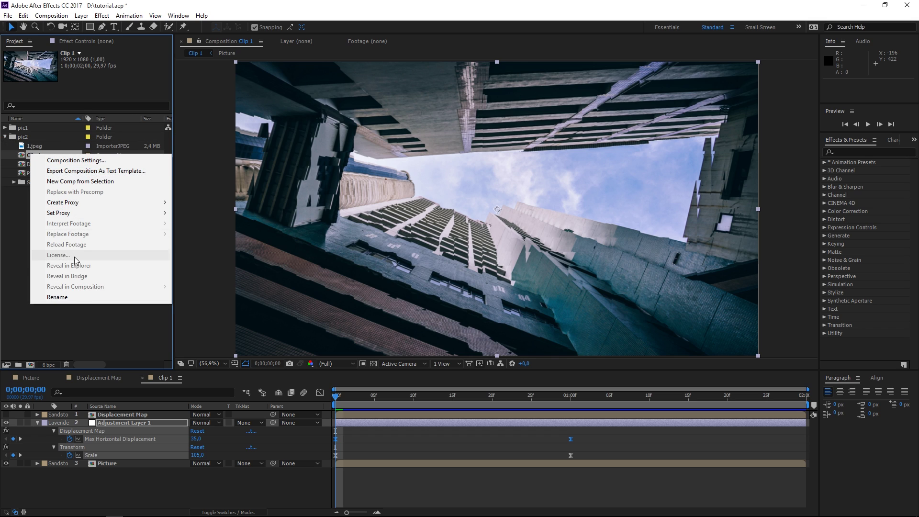
click(75, 297)
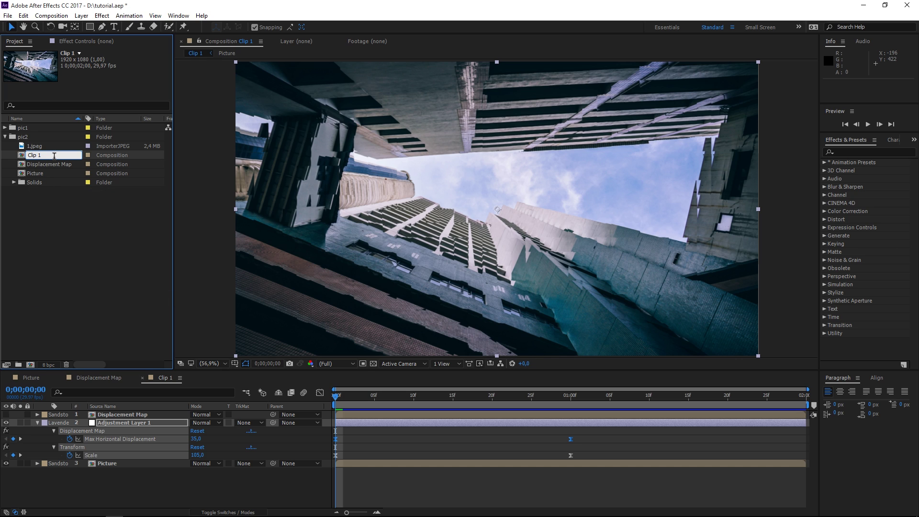
Step: Open pic2's Picture composition and remove 1.jpeg from the project
double_click(41, 173)
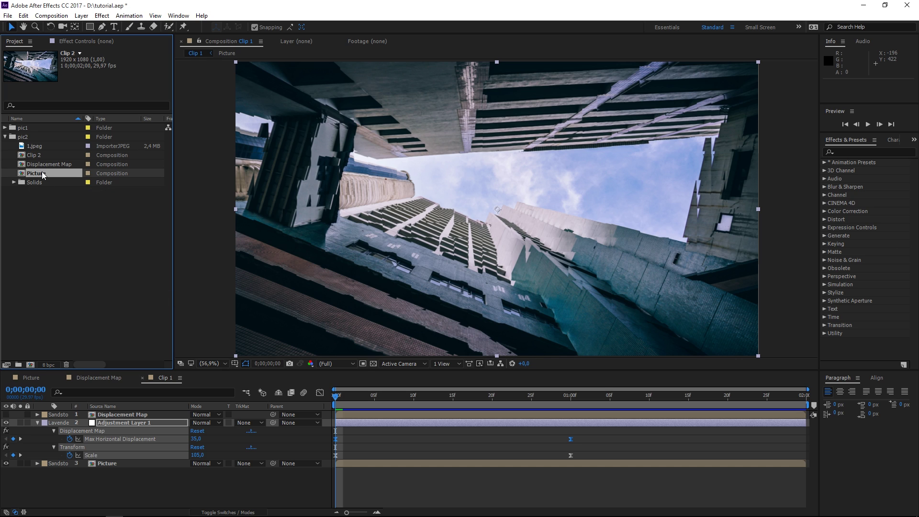
click(39, 147)
key(Delete)
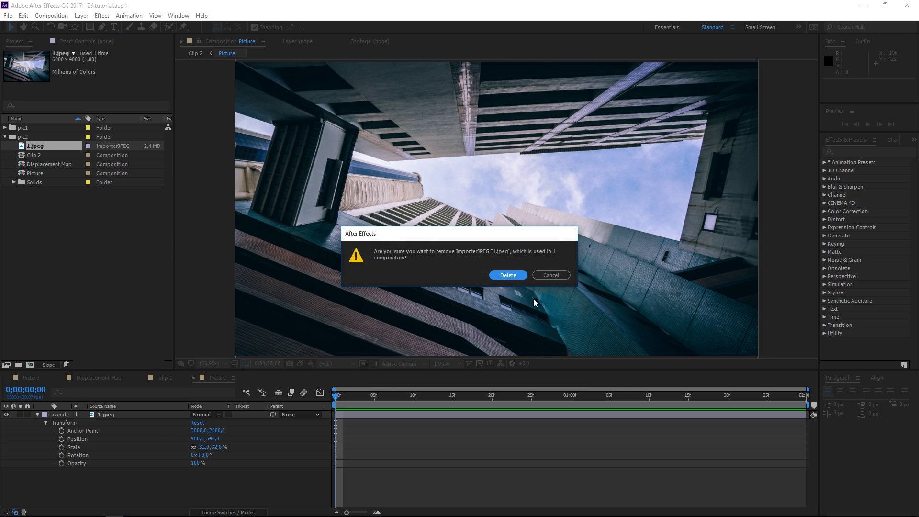
click(508, 276)
Step: Import the street photo 3.jpg, place it in Picture and scale it down to 43%
click(9, 15)
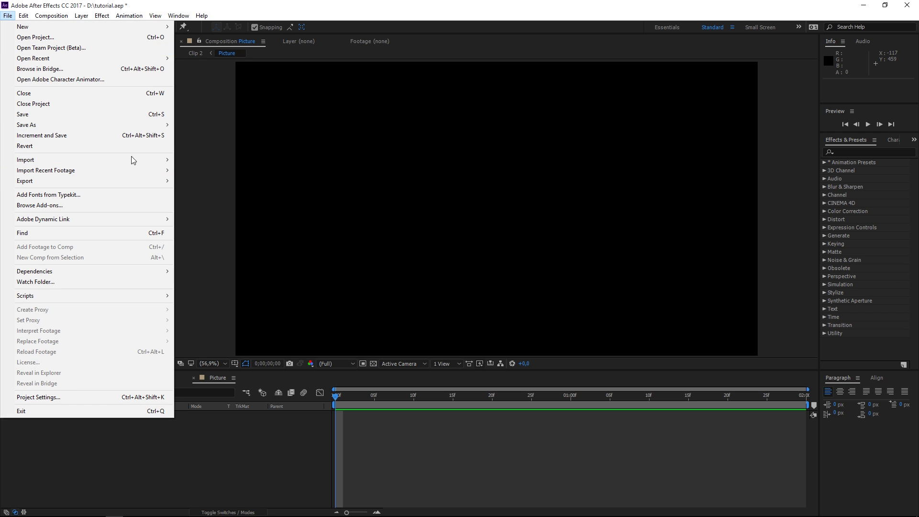
mouse_move(133, 159)
click(207, 158)
double_click(439, 107)
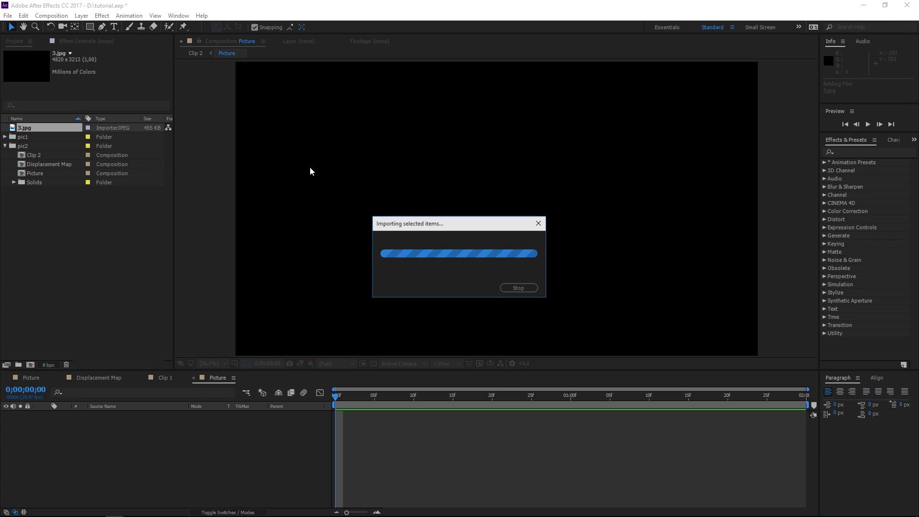
drag(24, 130, 153, 426)
key(s)
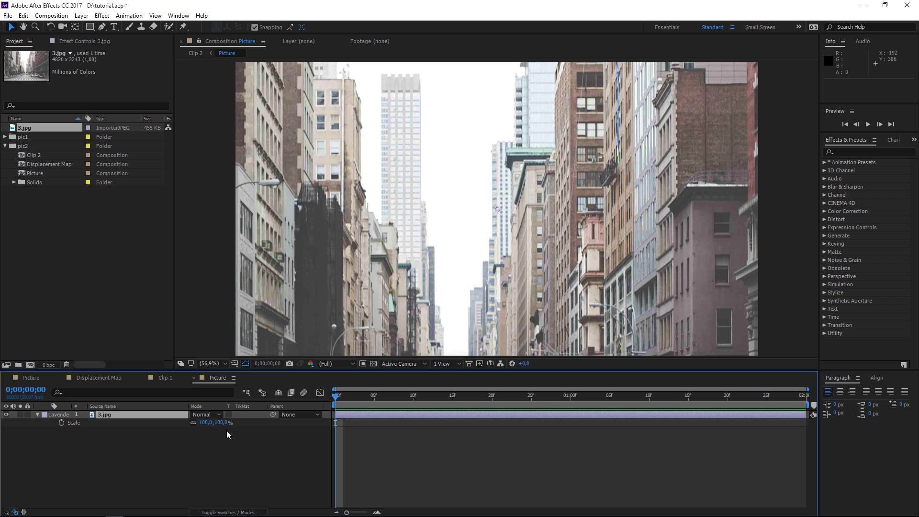
drag(211, 423, 201, 430)
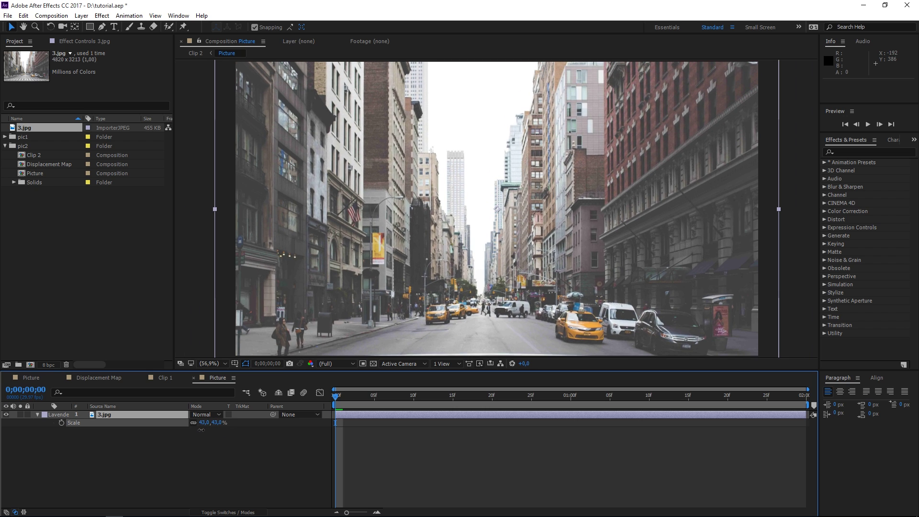
click(40, 377)
Step: Create a 1920×1080 composition named Main with a duration of 0;00;10;00
click(30, 365)
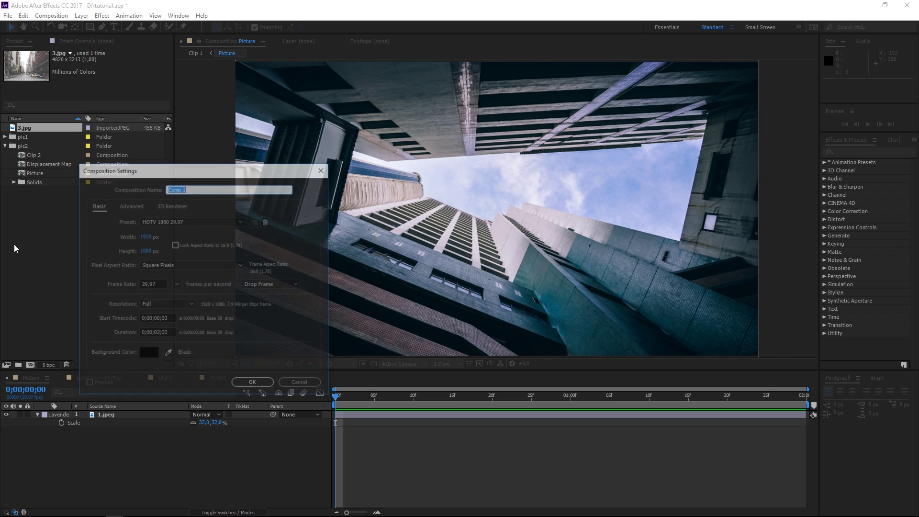
text(Main)
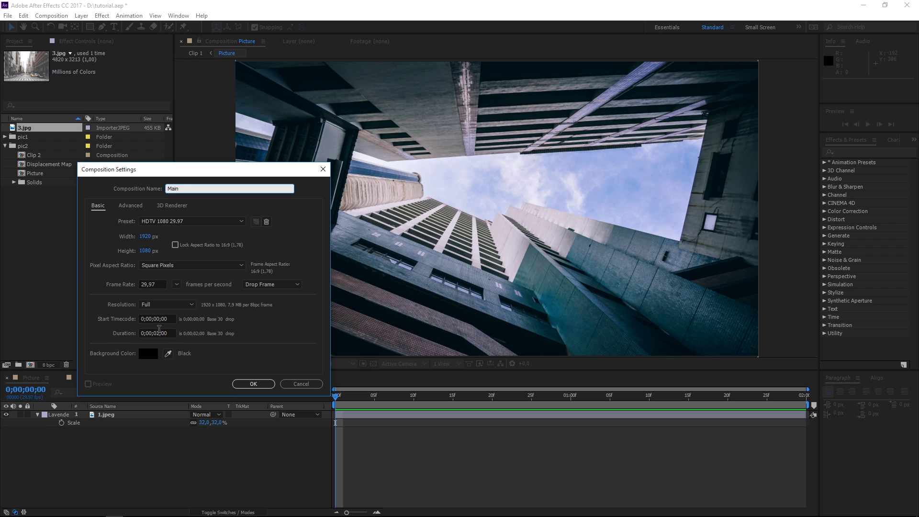
click(160, 333)
click(253, 383)
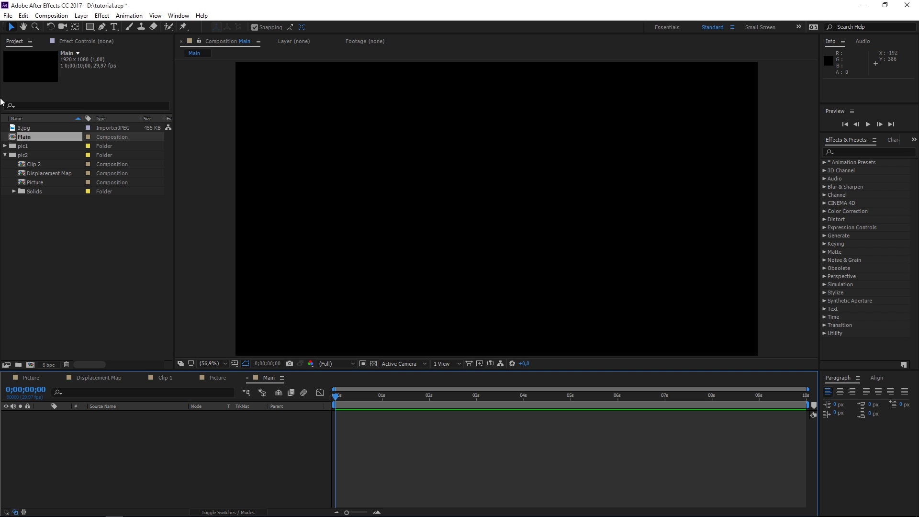
click(5, 146)
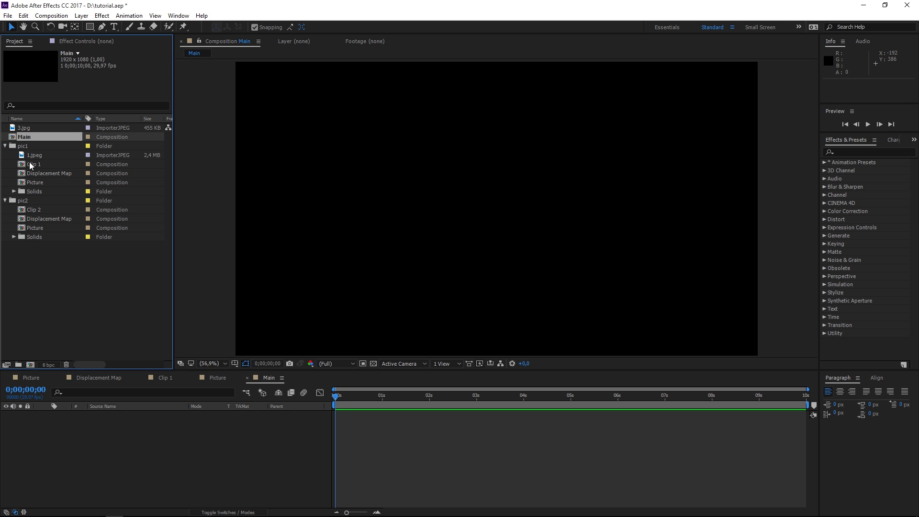
Step: Stack Clip 2 above Clip 1 in Main, with Clip 2 starting about one second later
drag(30, 165, 123, 431)
drag(33, 209, 143, 421)
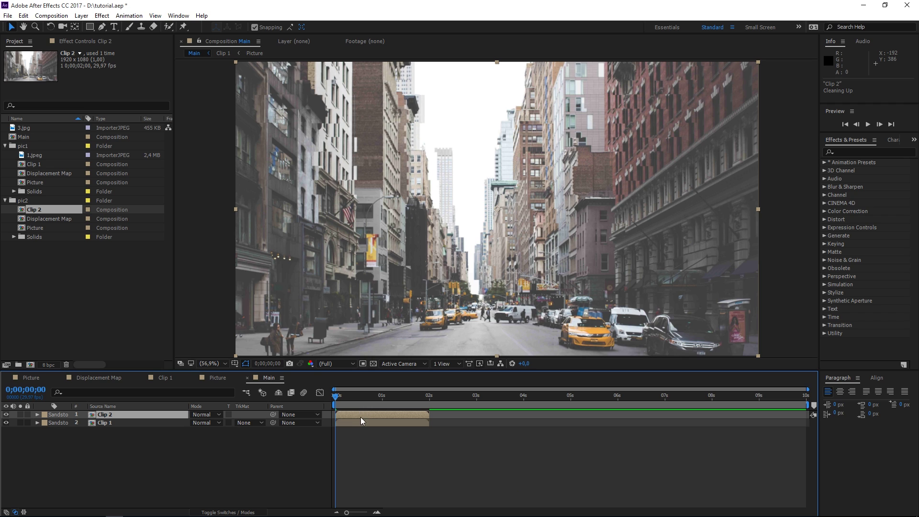
drag(360, 415, 406, 415)
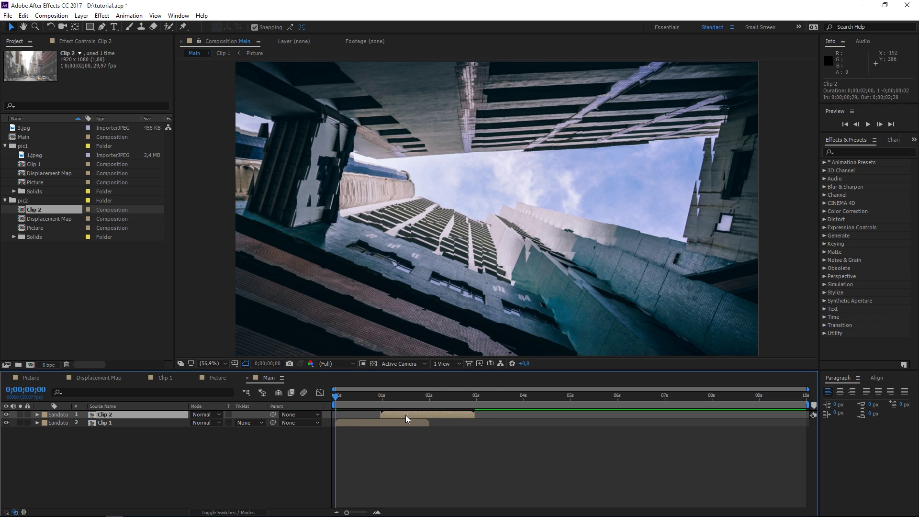
Step: Preview the Main composition twice to check the overlapping clips
key(space)
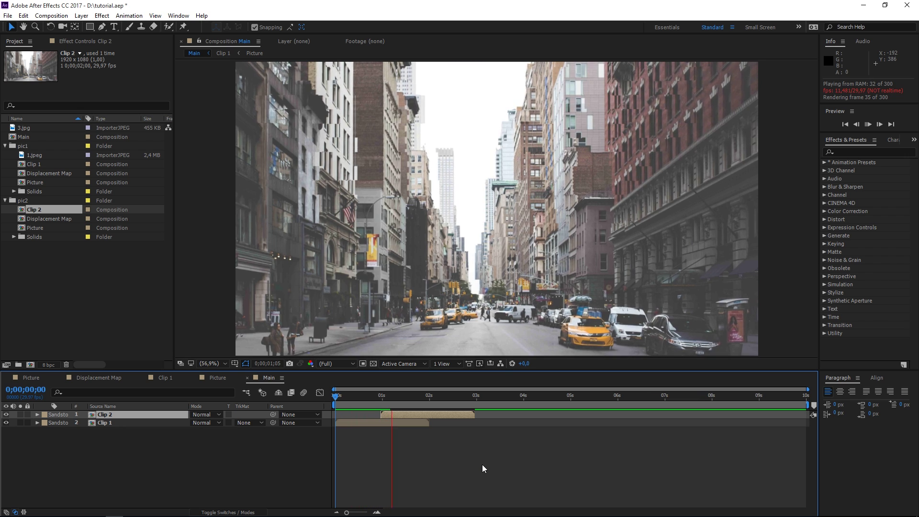
click(335, 397)
key(space)
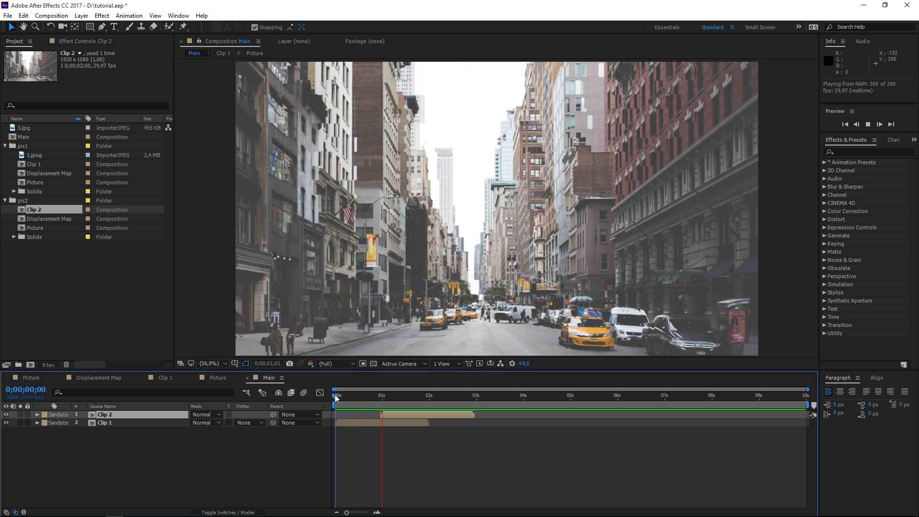
click(335, 395)
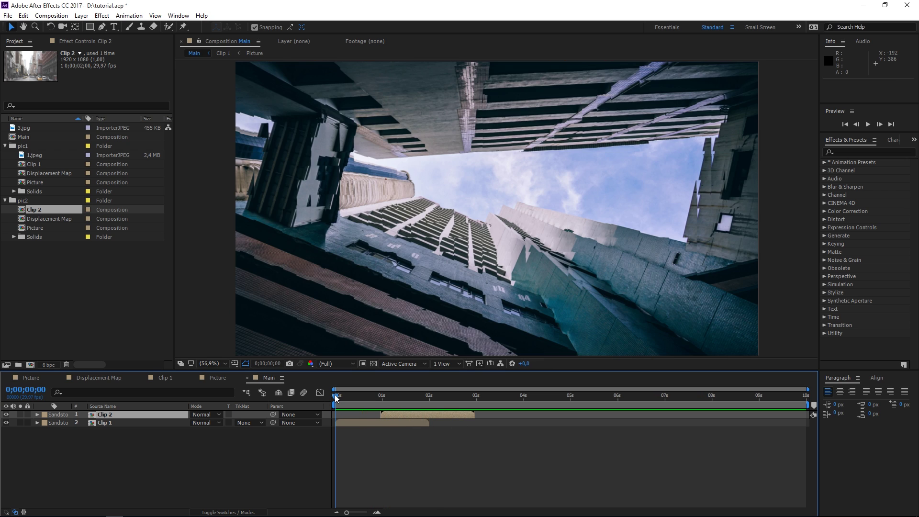